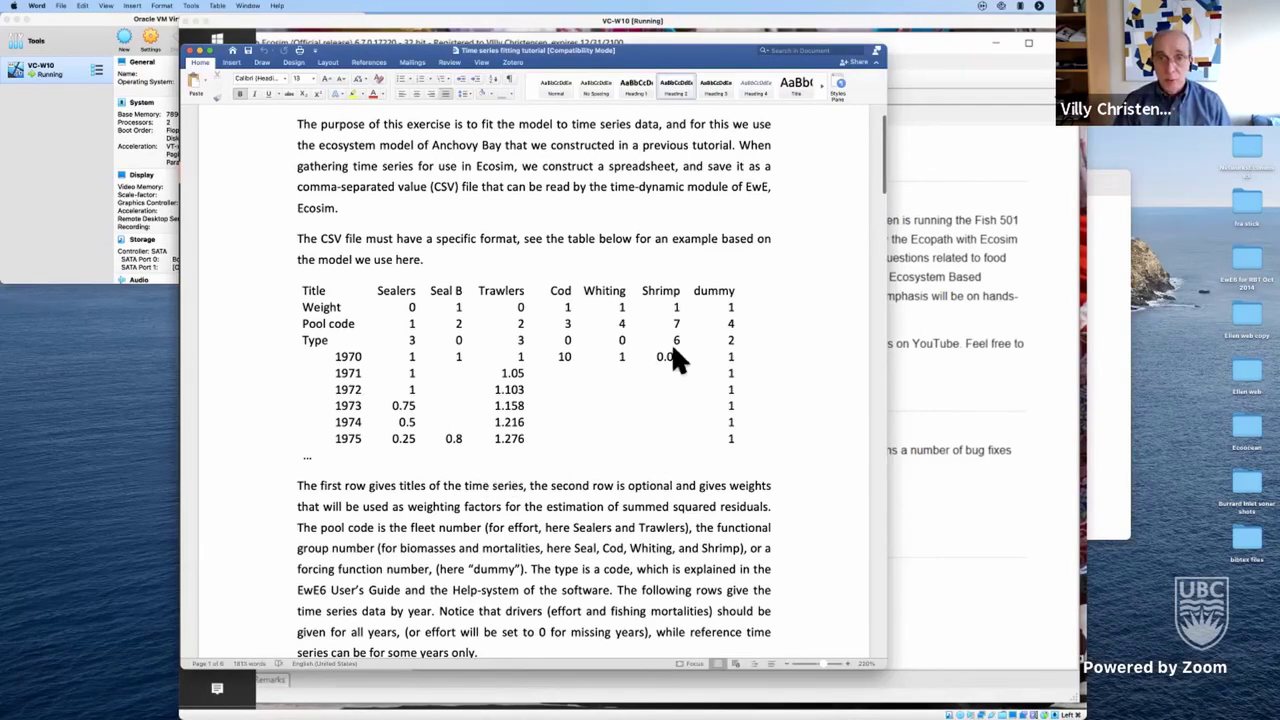
Switch to Ecopath with Ecosim, view the Ecopath basic input, and open the Ecosim time series manager.
key(super+Tab)
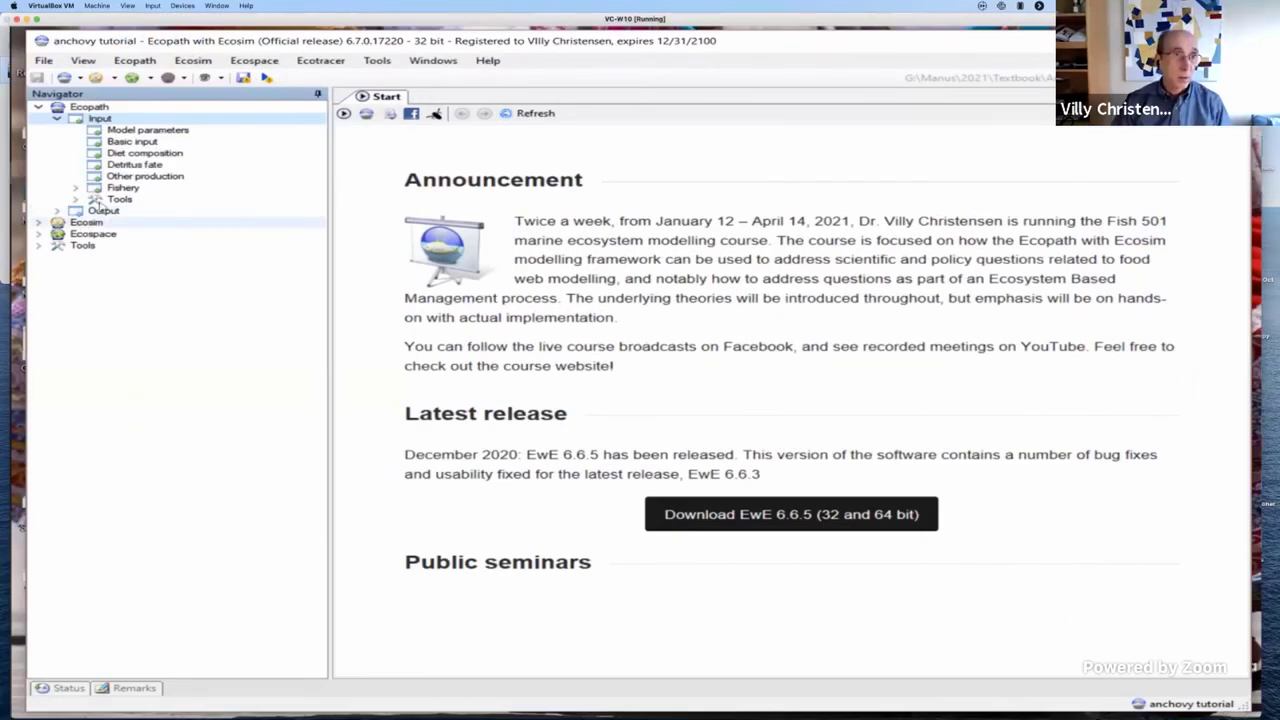
click(130, 145)
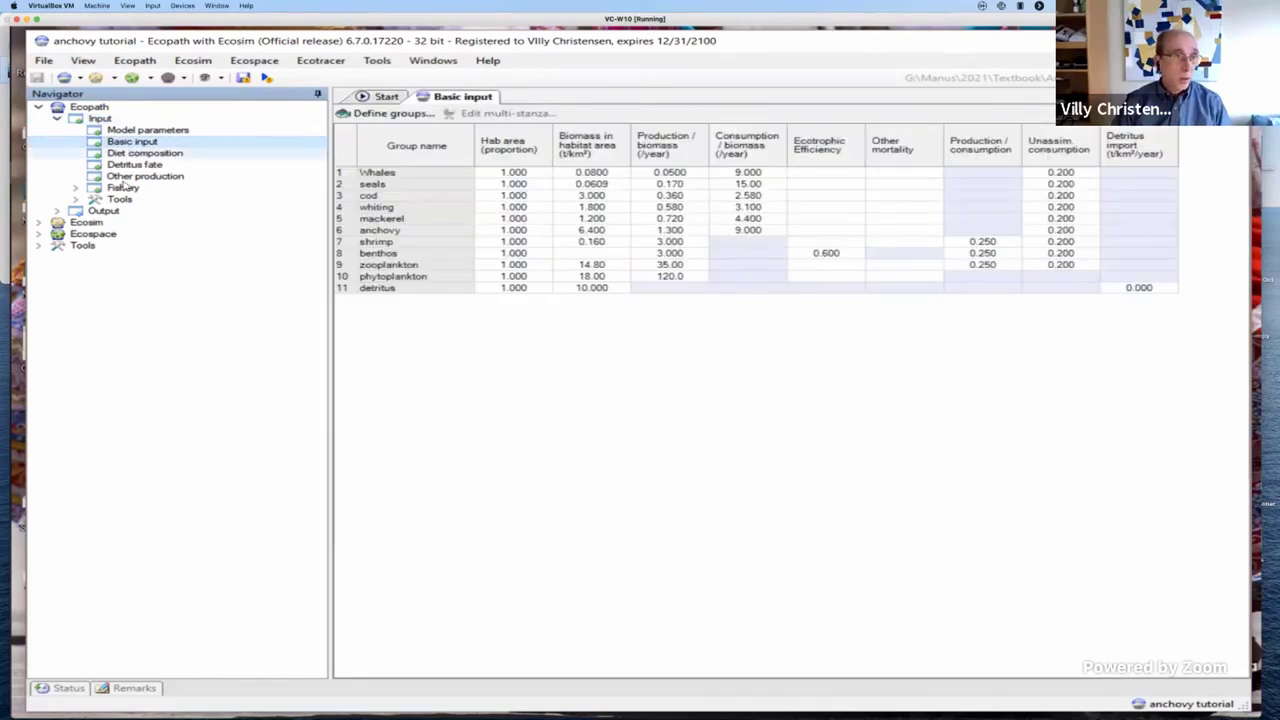
click(39, 222)
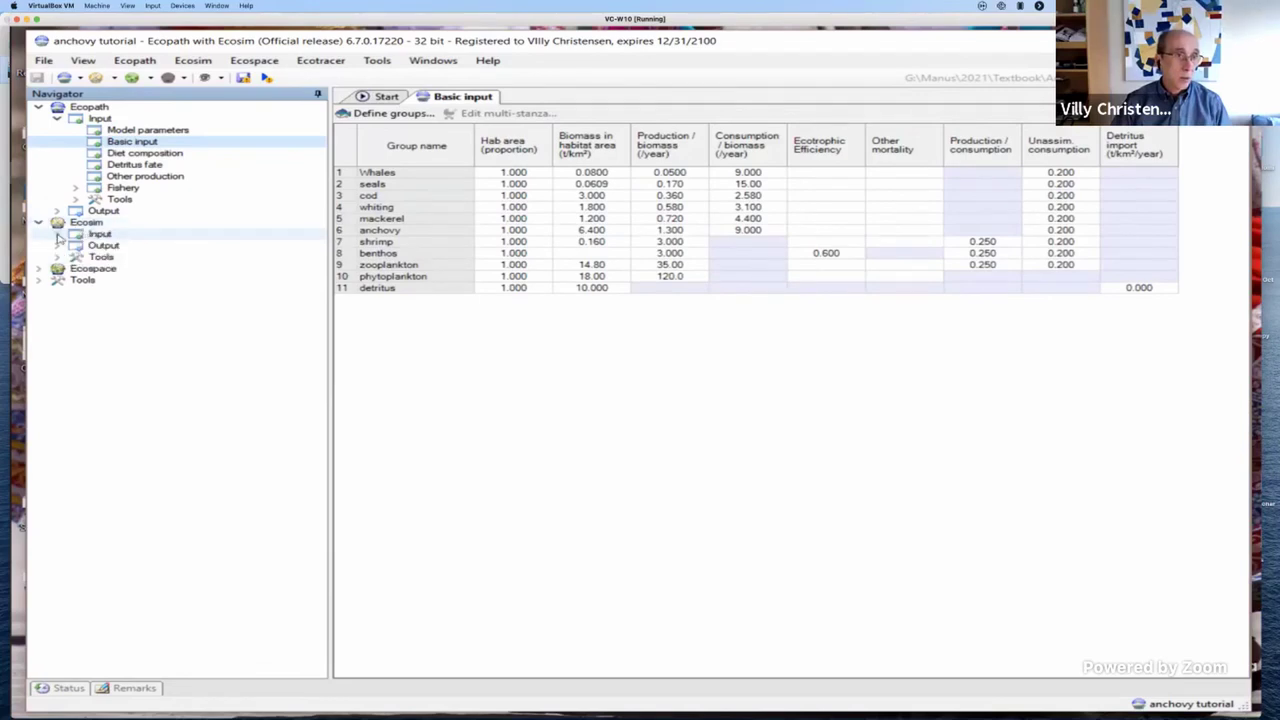
click(57, 235)
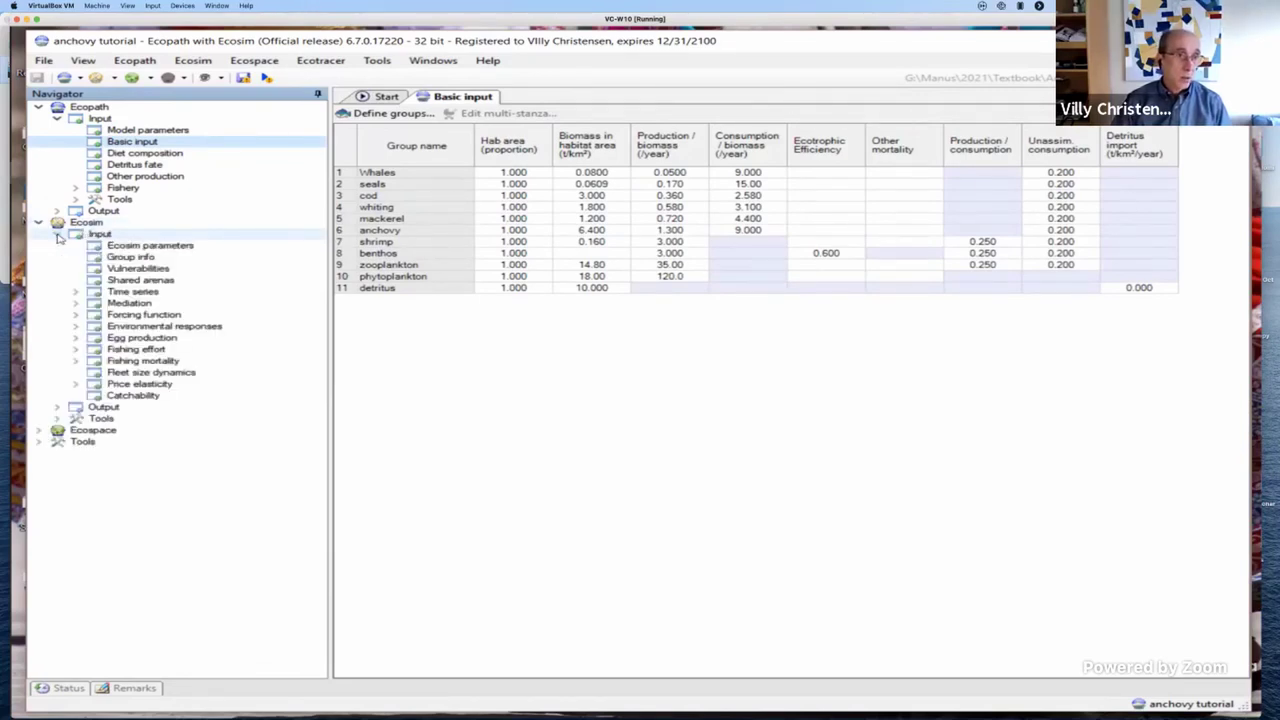
double_click(55, 292)
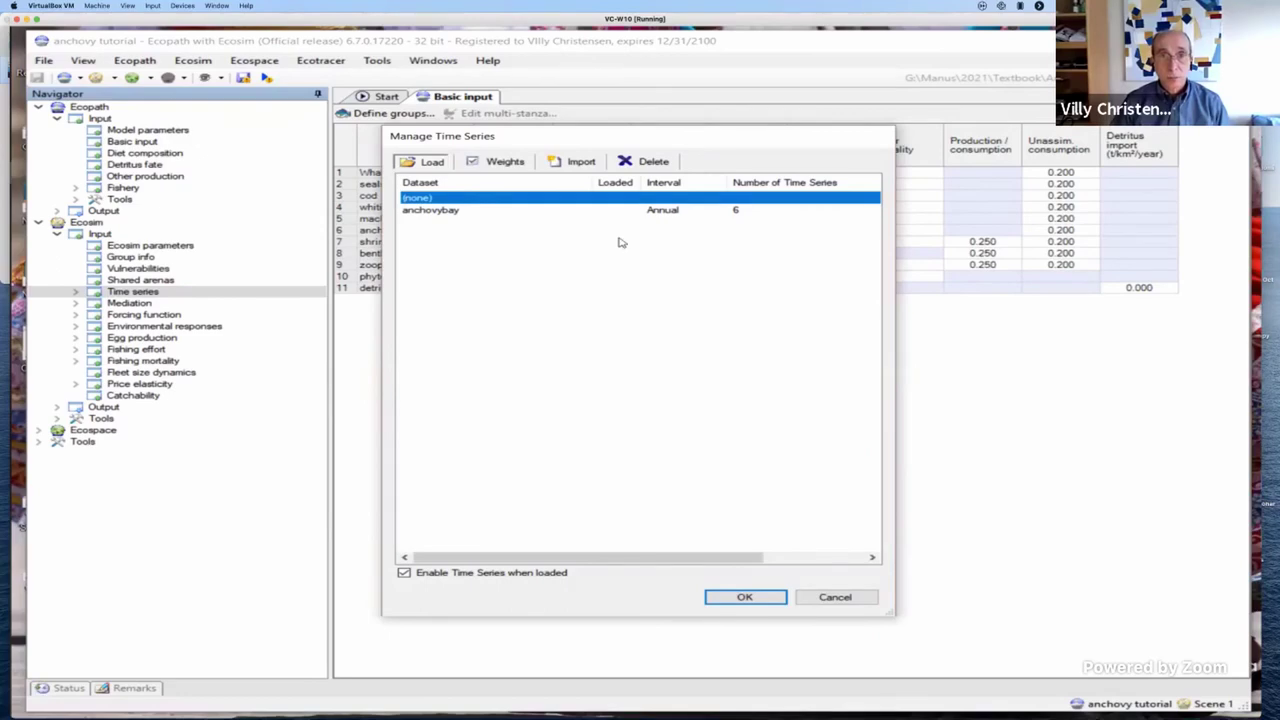
Import the annual time series from anchovybay.csv in Downloads into the anchovybay dataset, enabling the series after import.
click(581, 164)
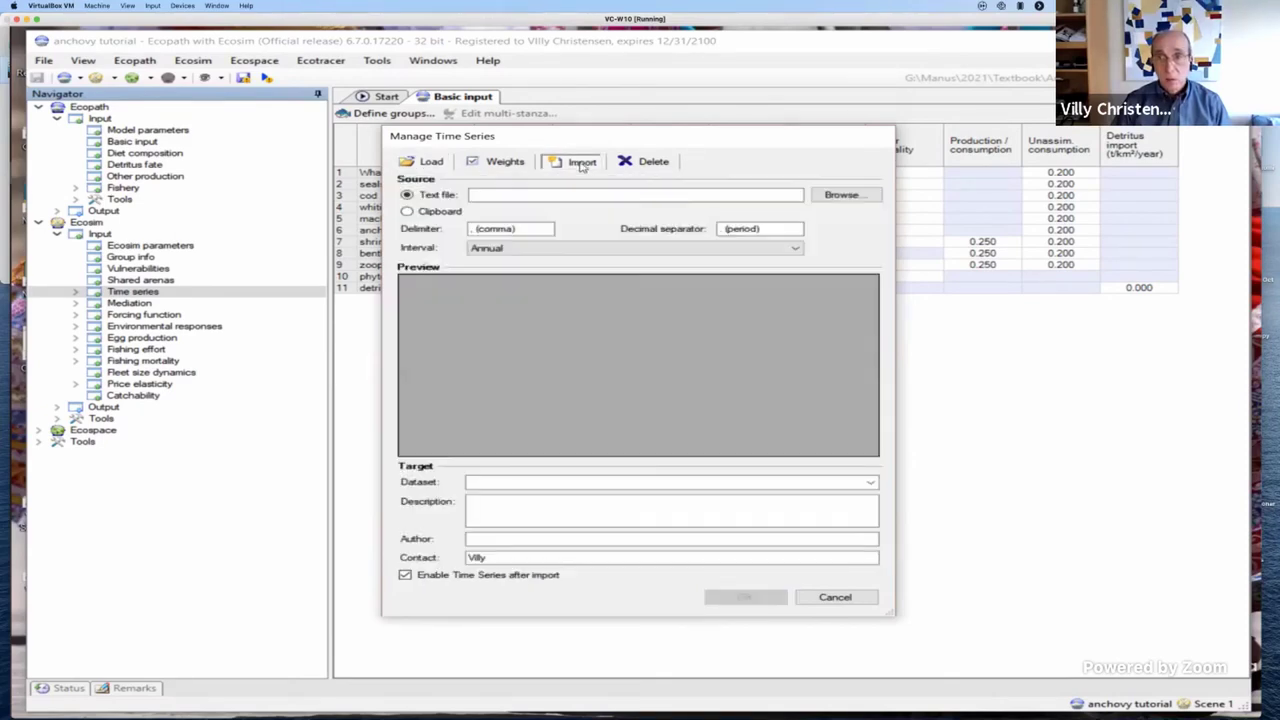
click(847, 197)
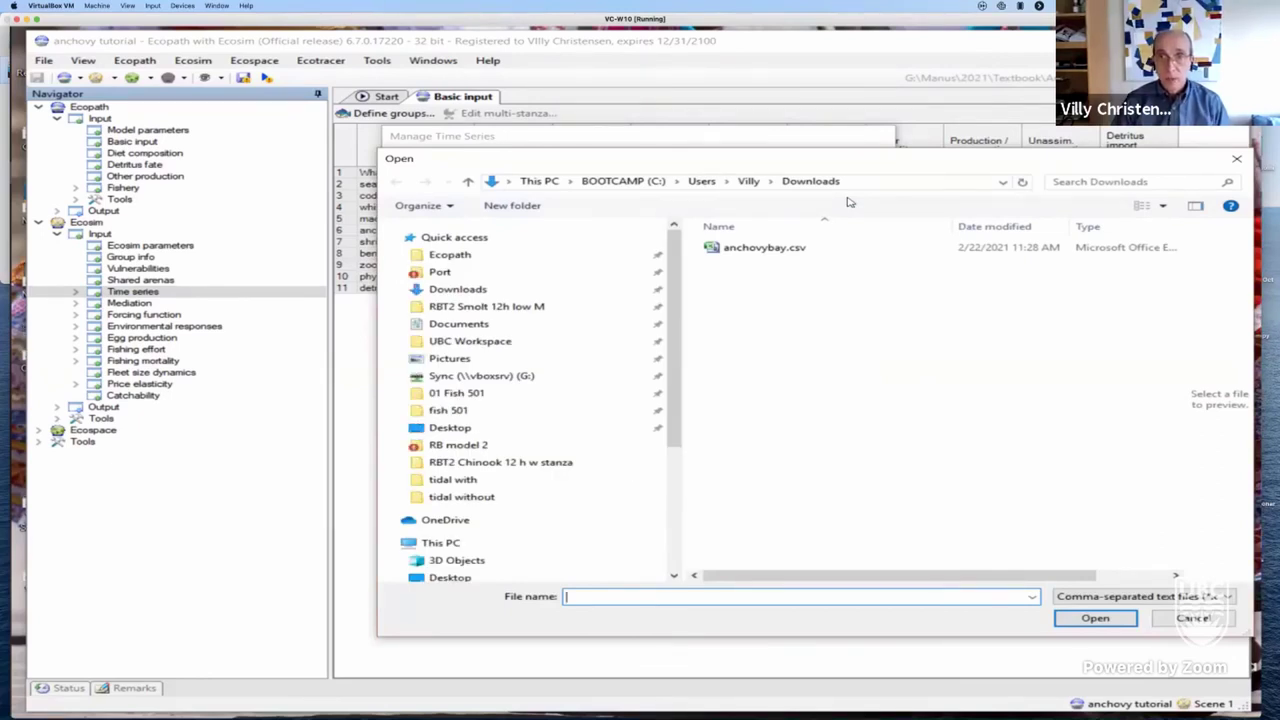
click(764, 247)
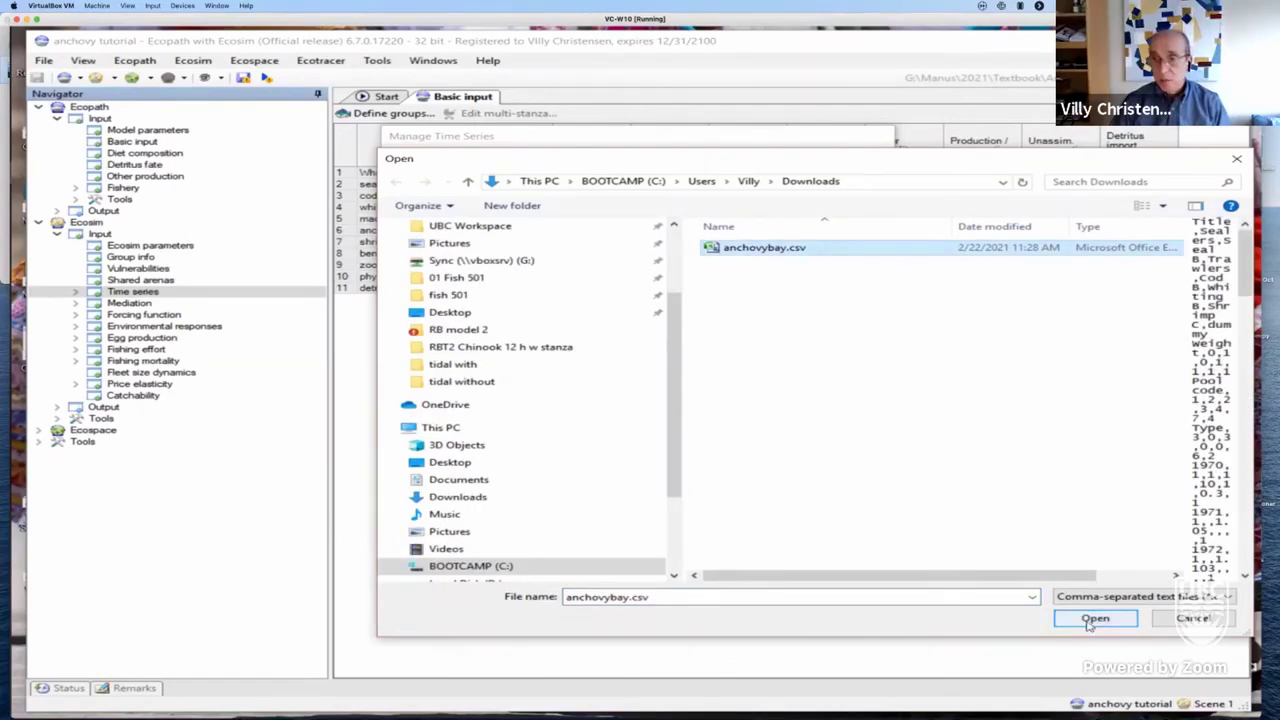
click(1092, 622)
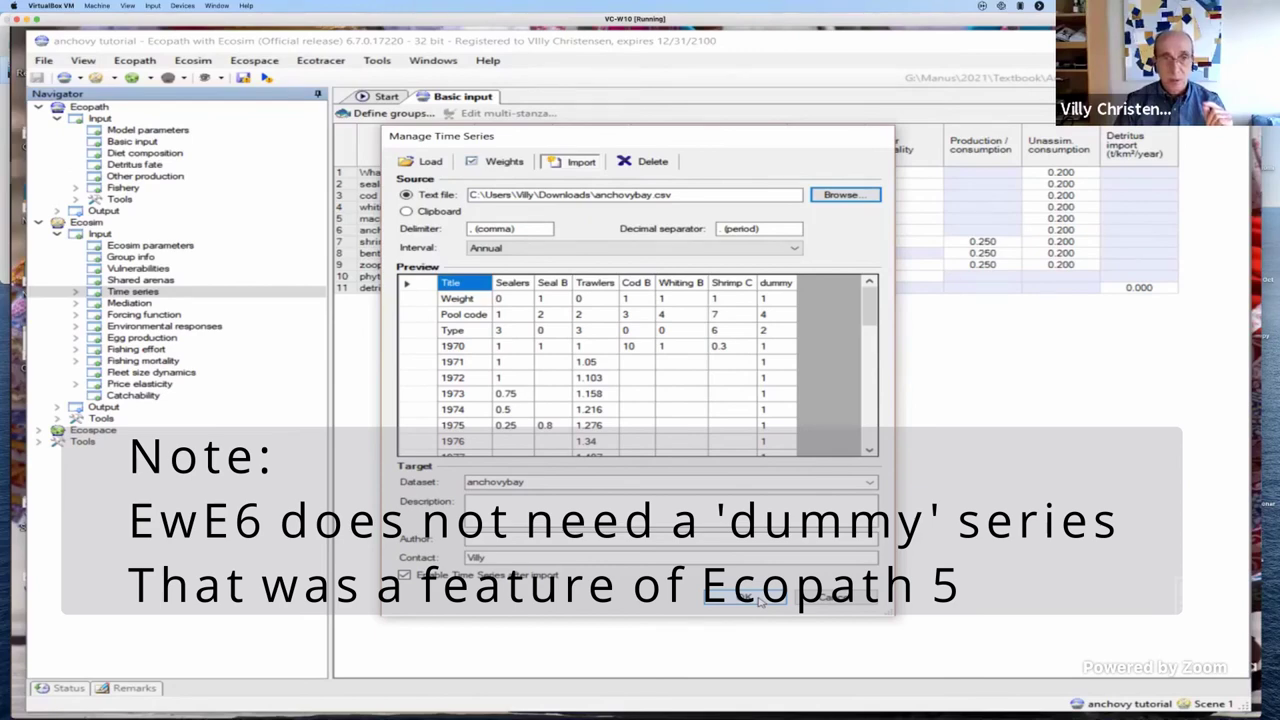
click(760, 600)
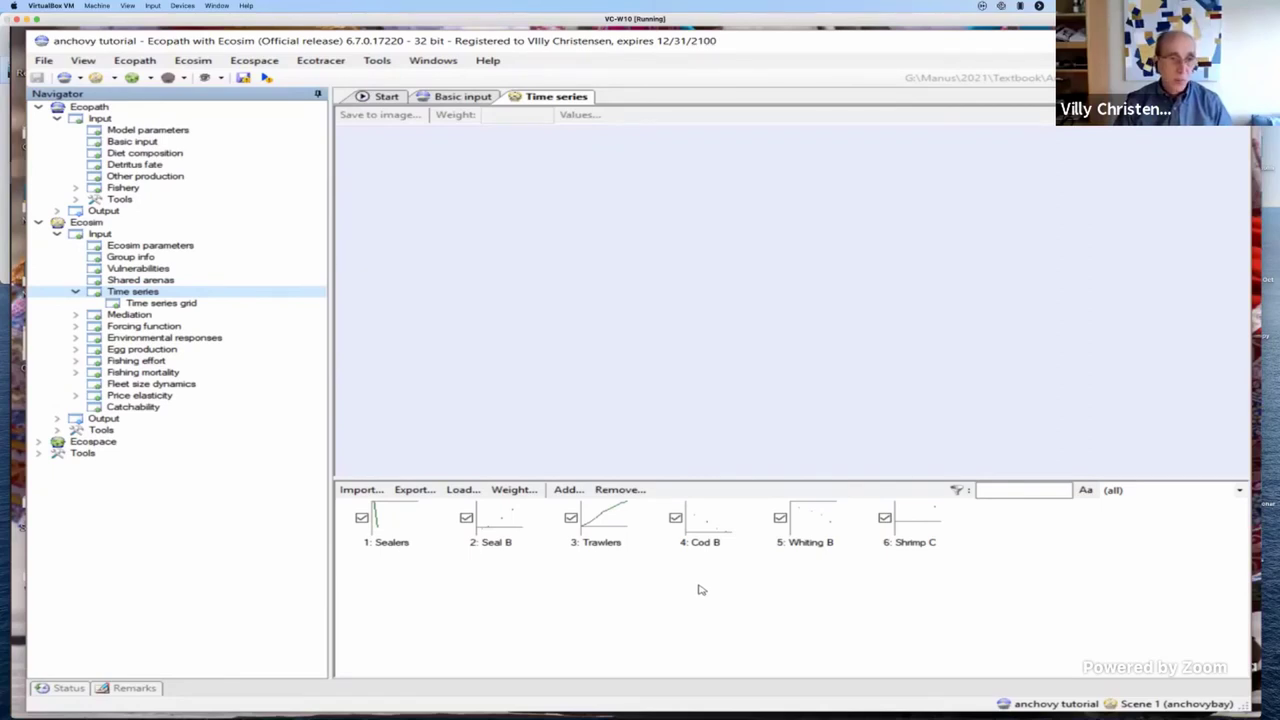
Run the Ecosim simulation with the imported time series loaded.
click(205, 421)
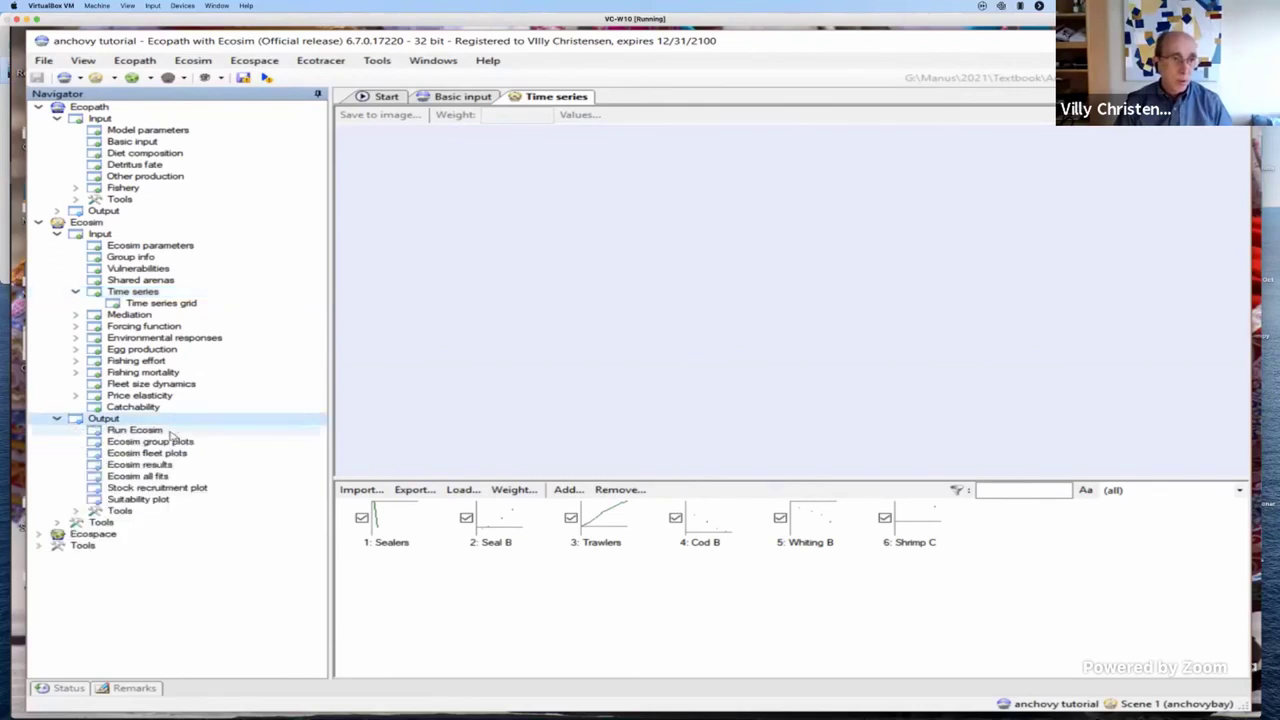
click(171, 433)
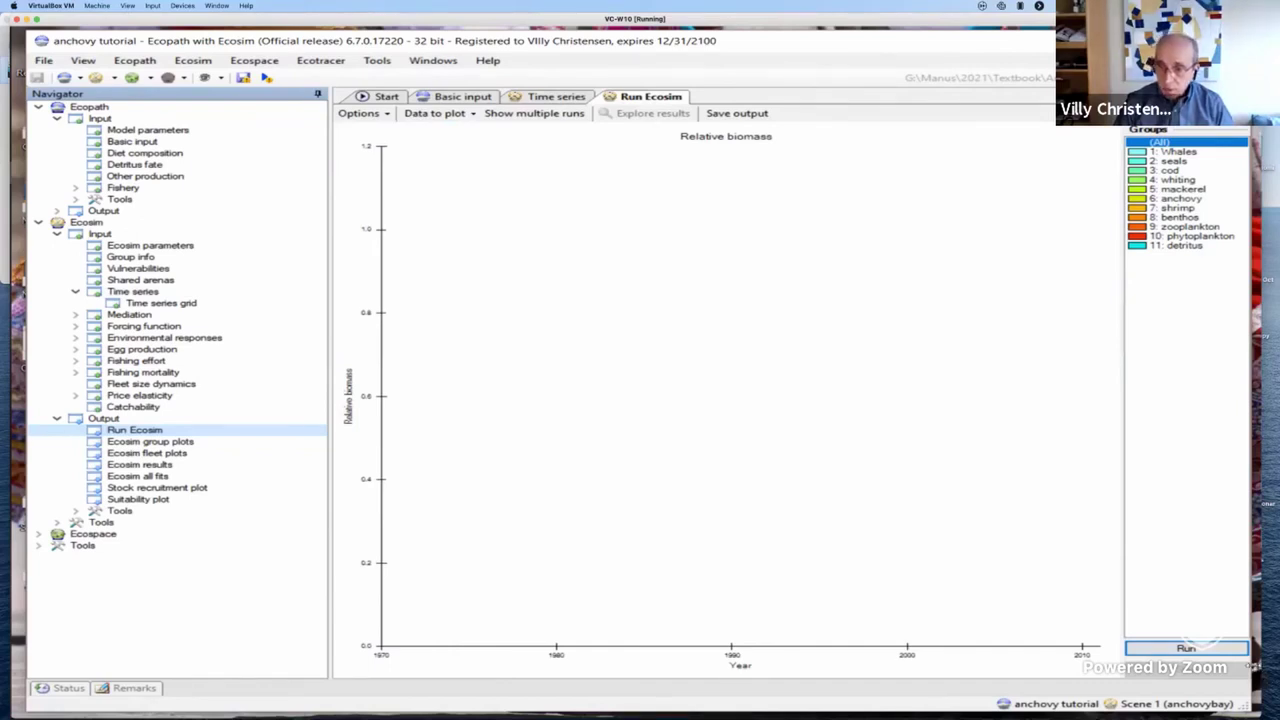
click(1158, 650)
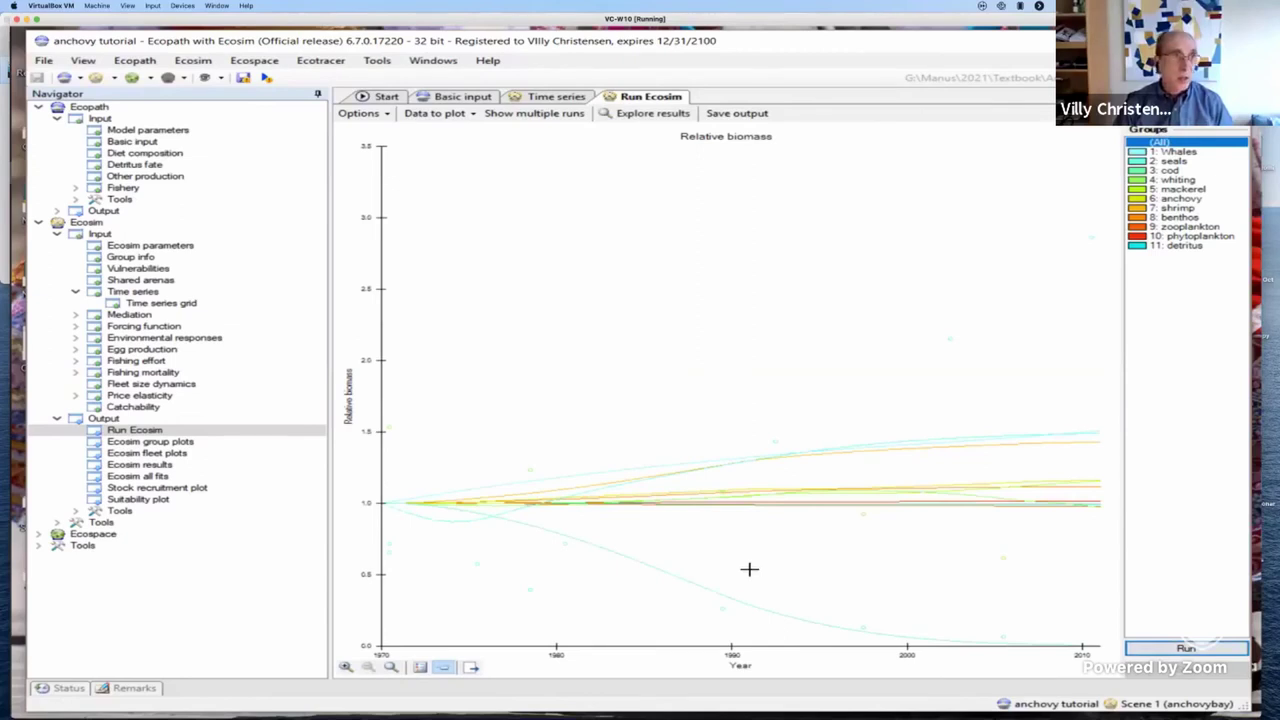
Assign random colours to all functional groups in the Ecopath group definitions, re-rolling them several times, and accept the new set.
click(138, 143)
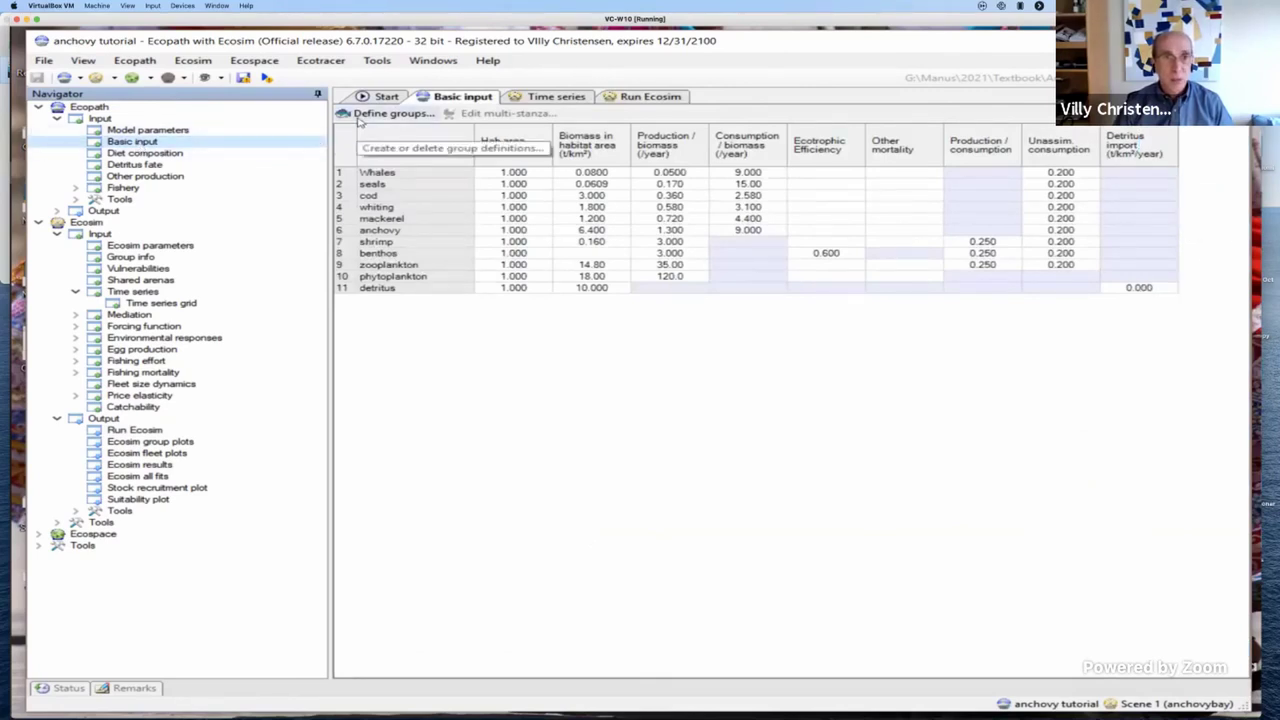
click(359, 121)
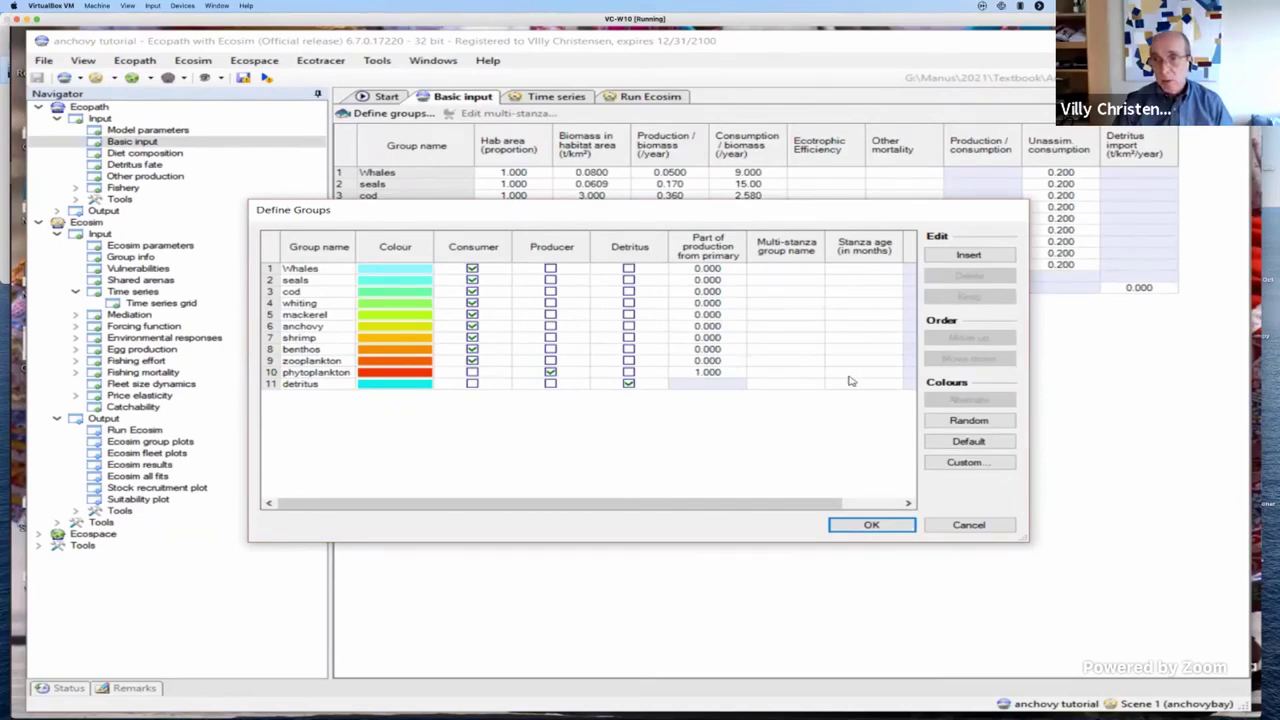
click(968, 421)
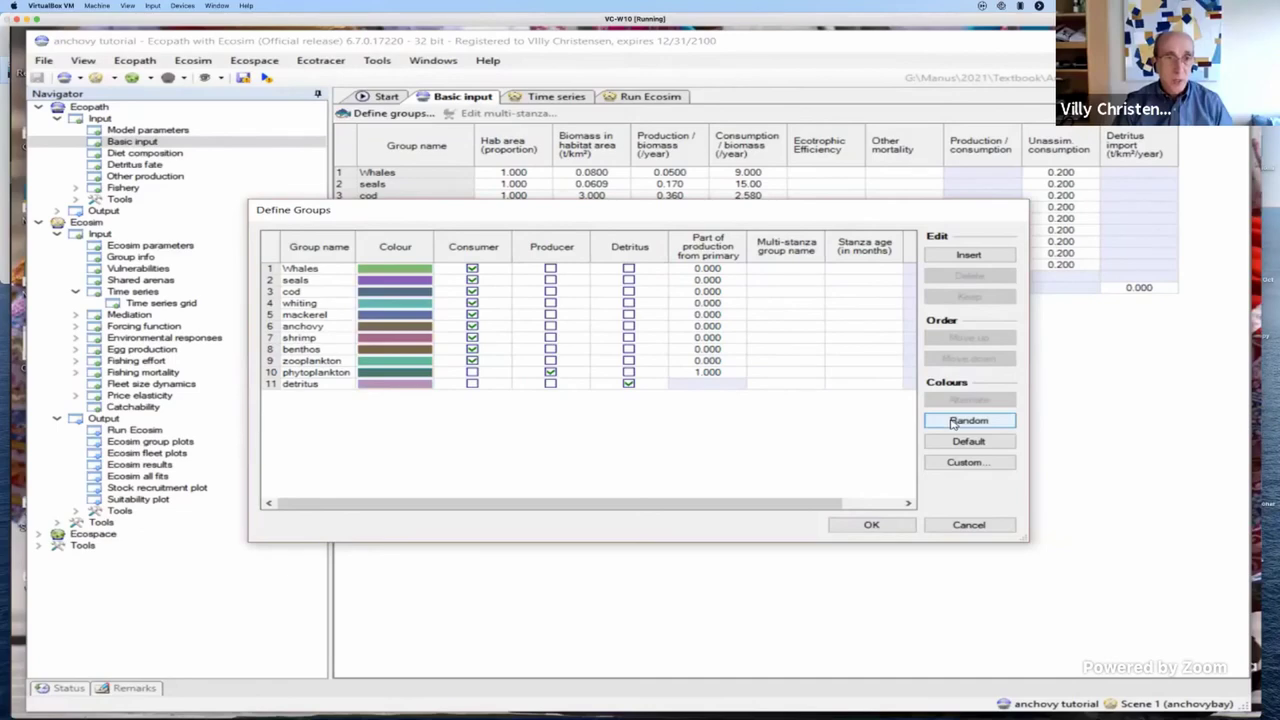
click(953, 421)
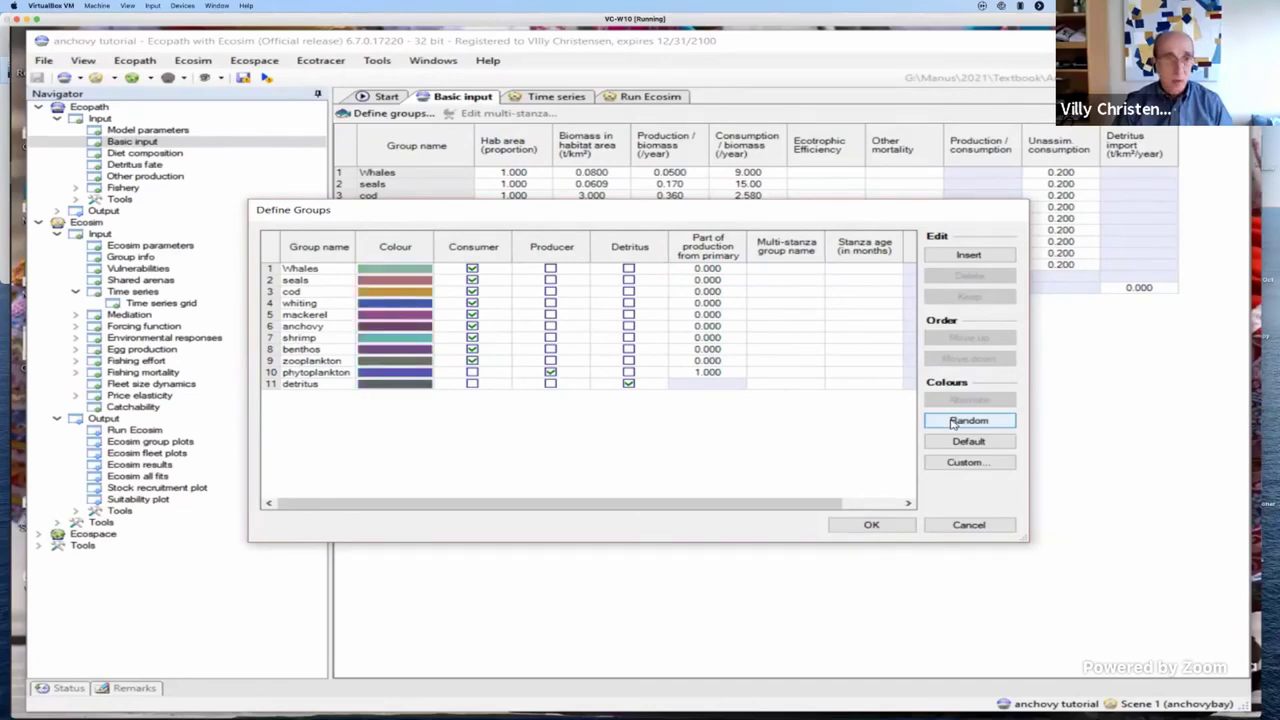
click(953, 421)
click(953, 421)
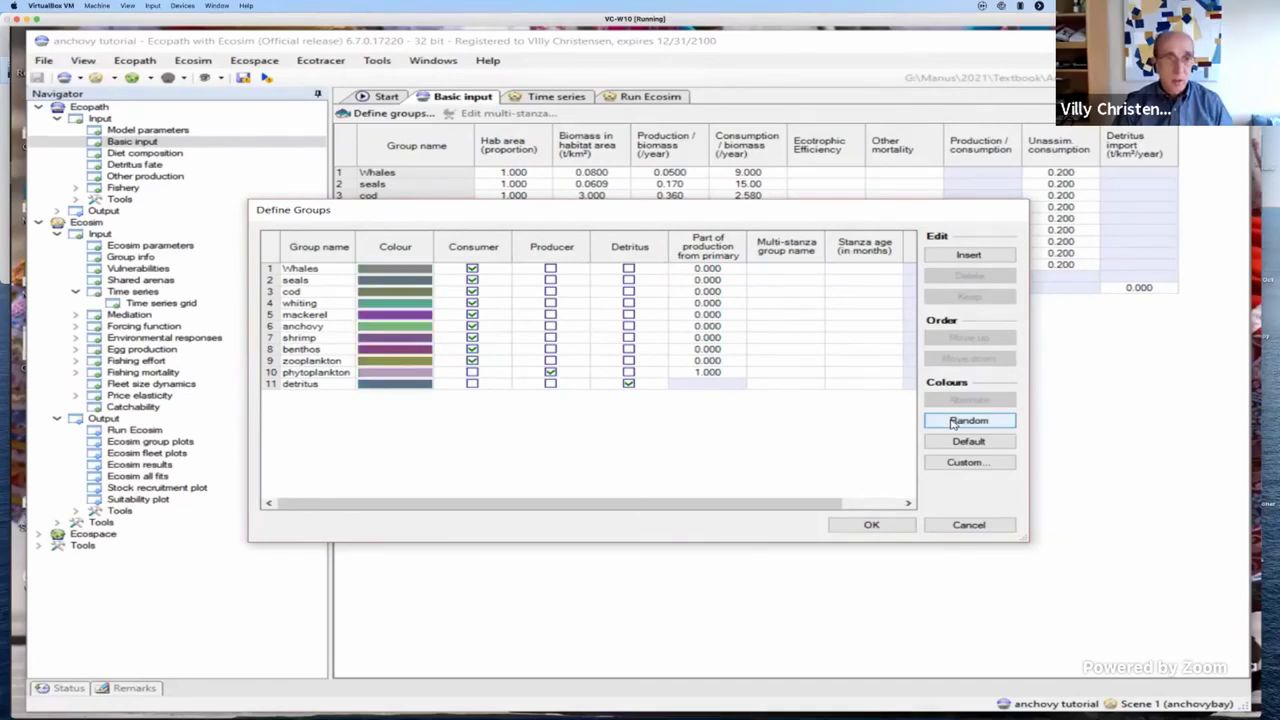
click(953, 421)
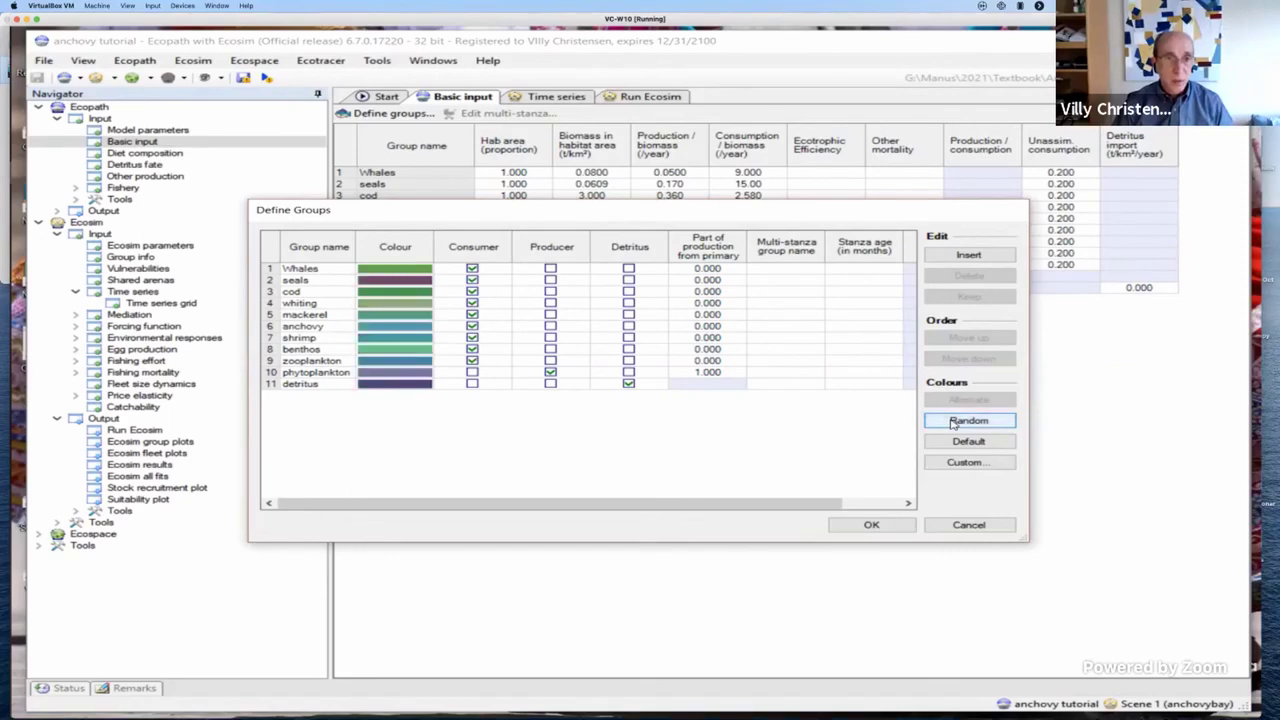
click(953, 421)
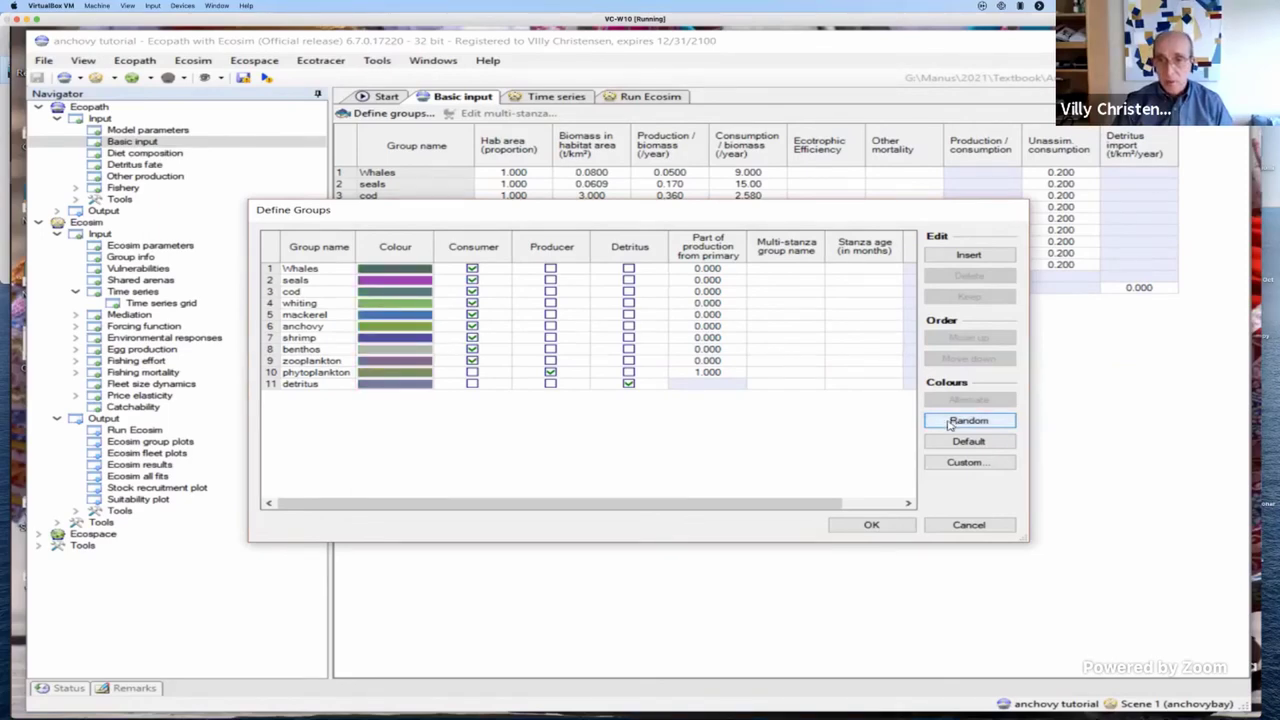
click(871, 527)
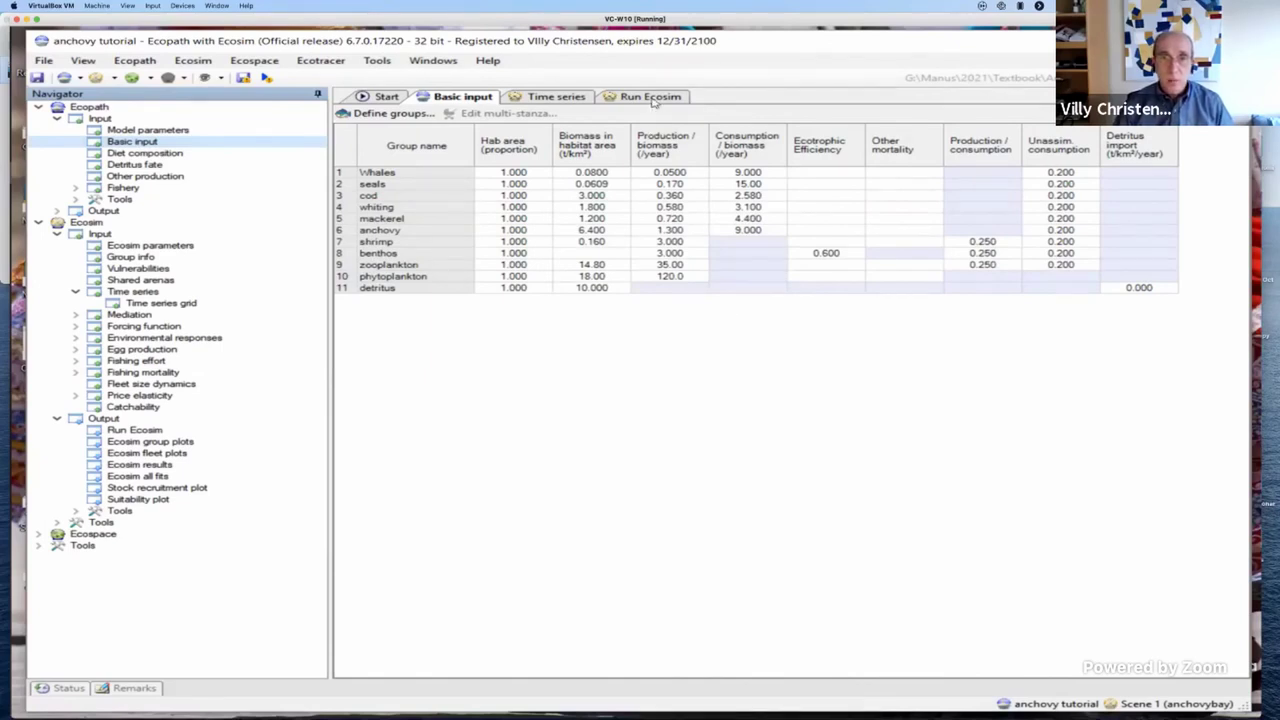
Examine the Ecosim relative biomass plot in the new colours, highlighting individual groups such as whales, cod, phytoplankton, zooplankton and shrimp.
click(652, 100)
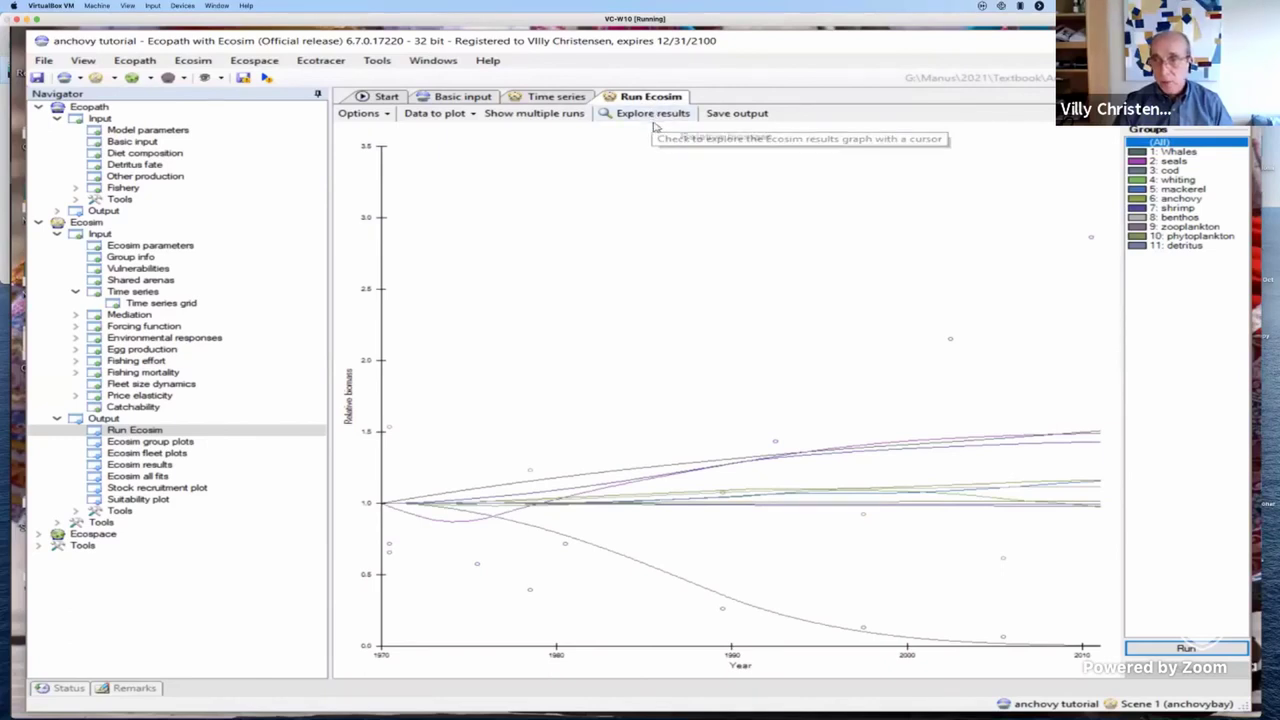
click(653, 116)
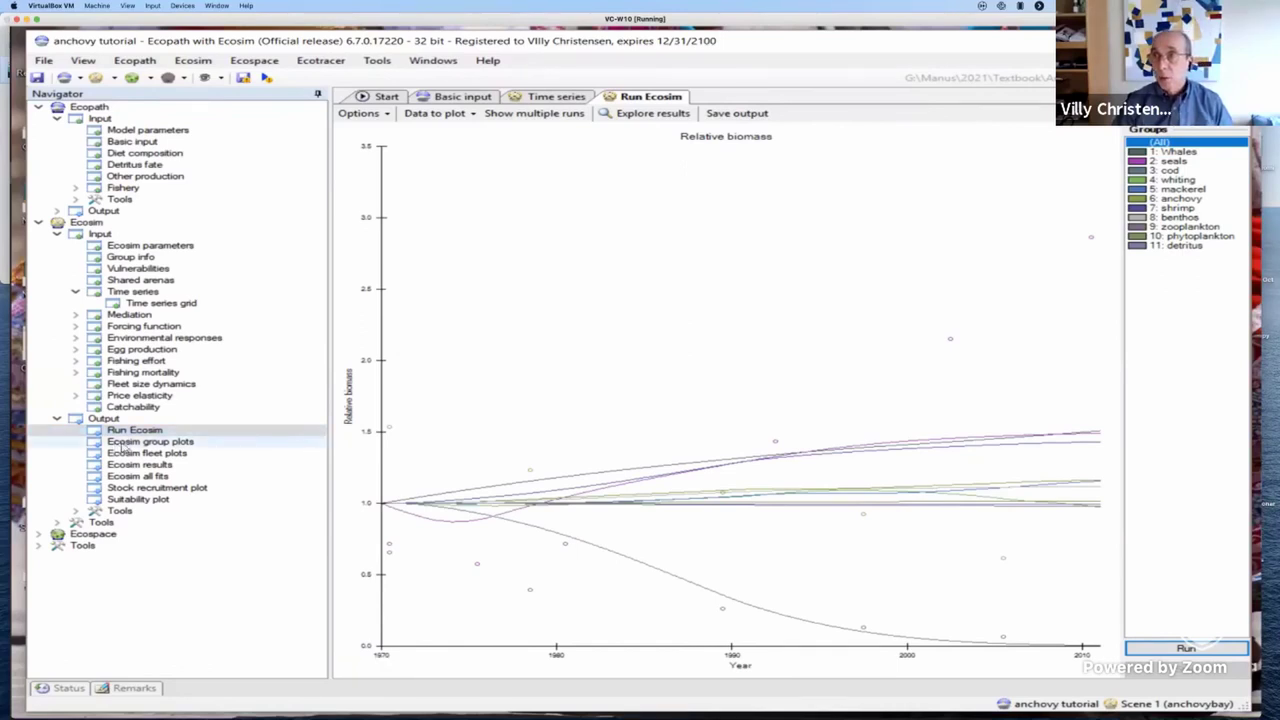
mouse_move(934, 237)
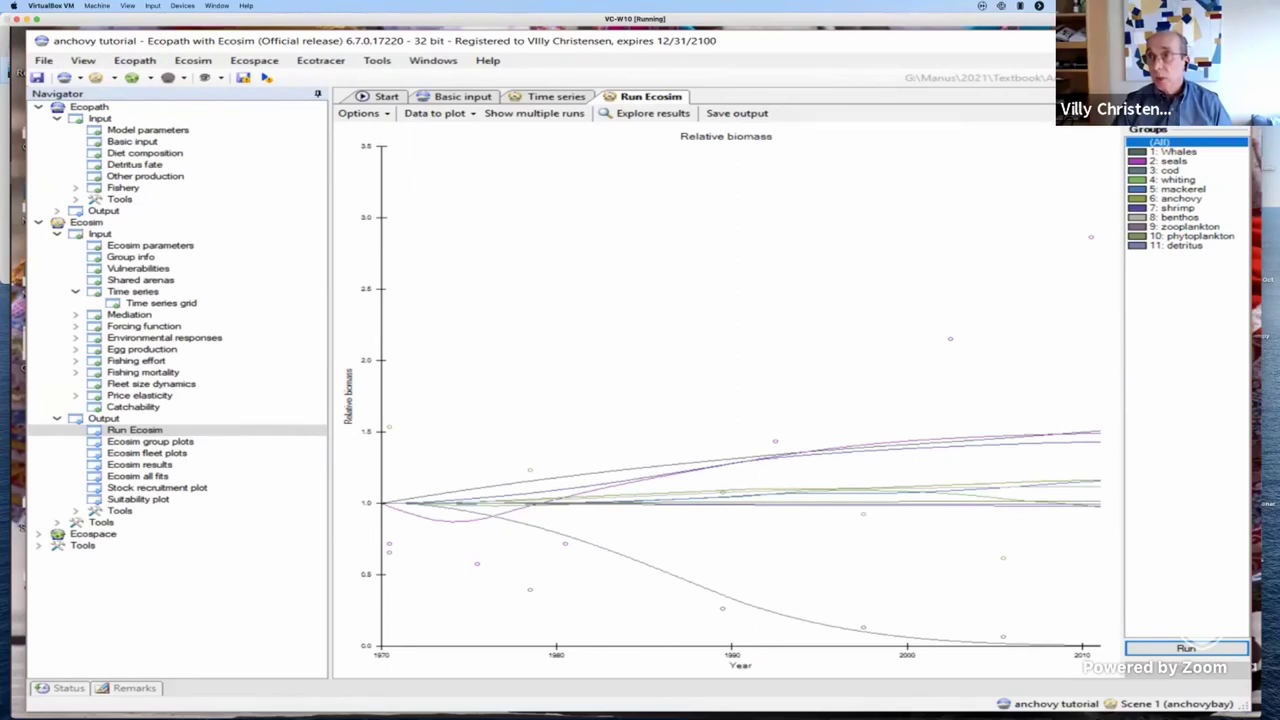
click(1178, 153)
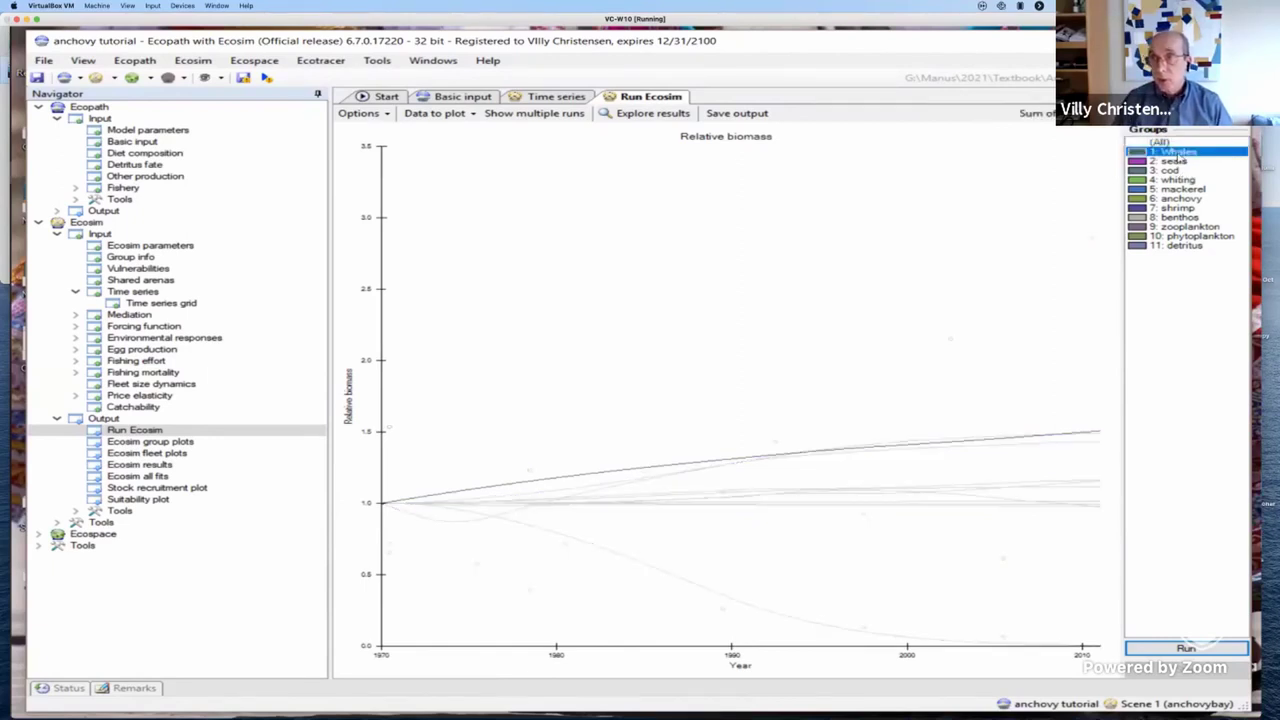
click(1178, 161)
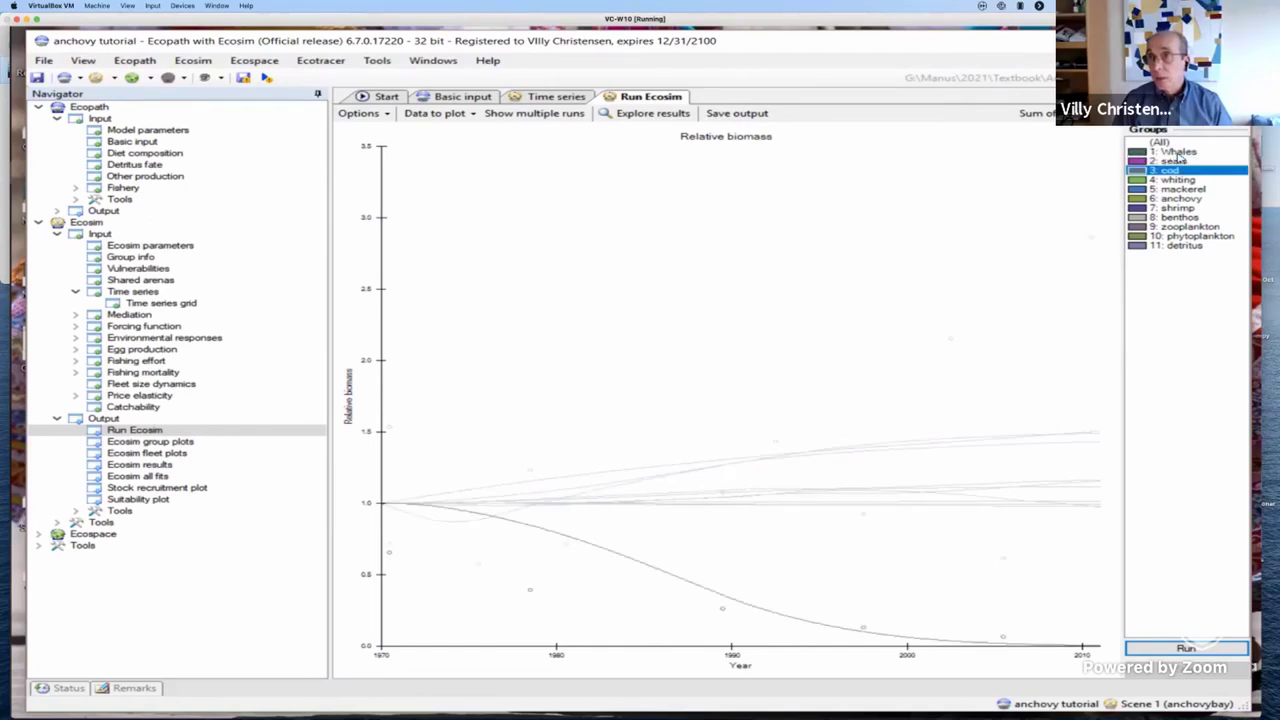
key(End)
key(Up)
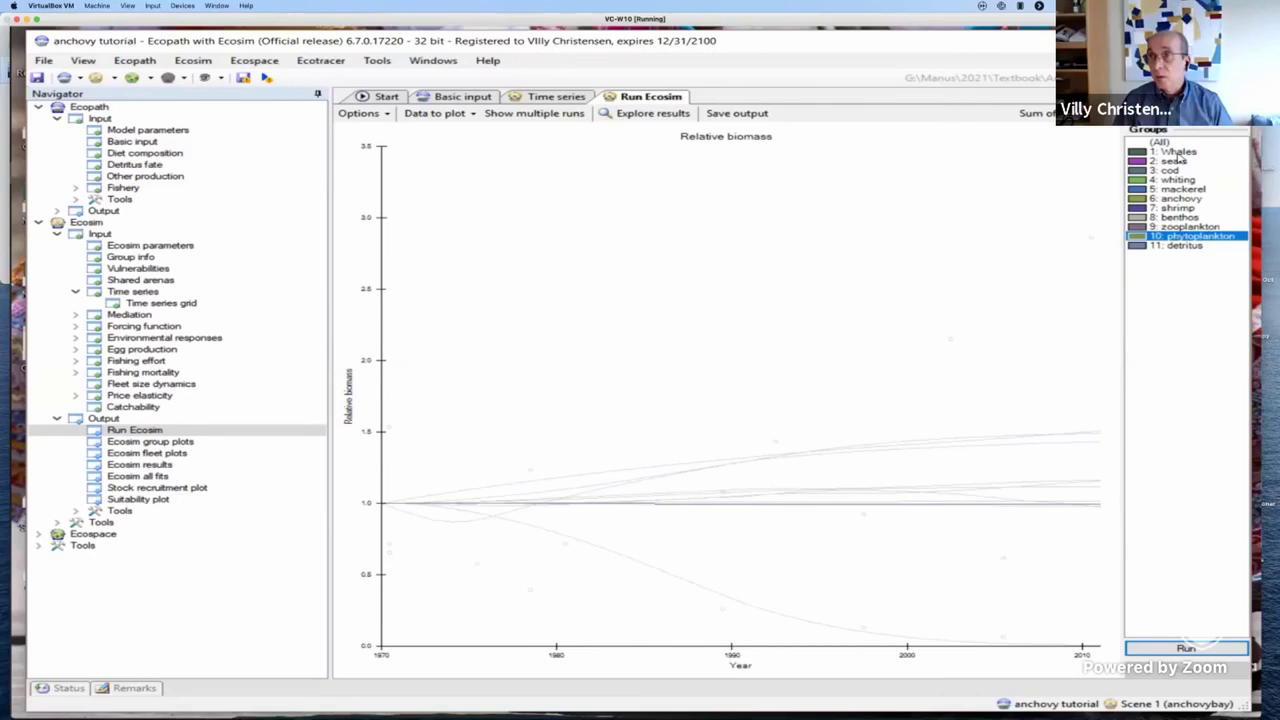
key(Up)
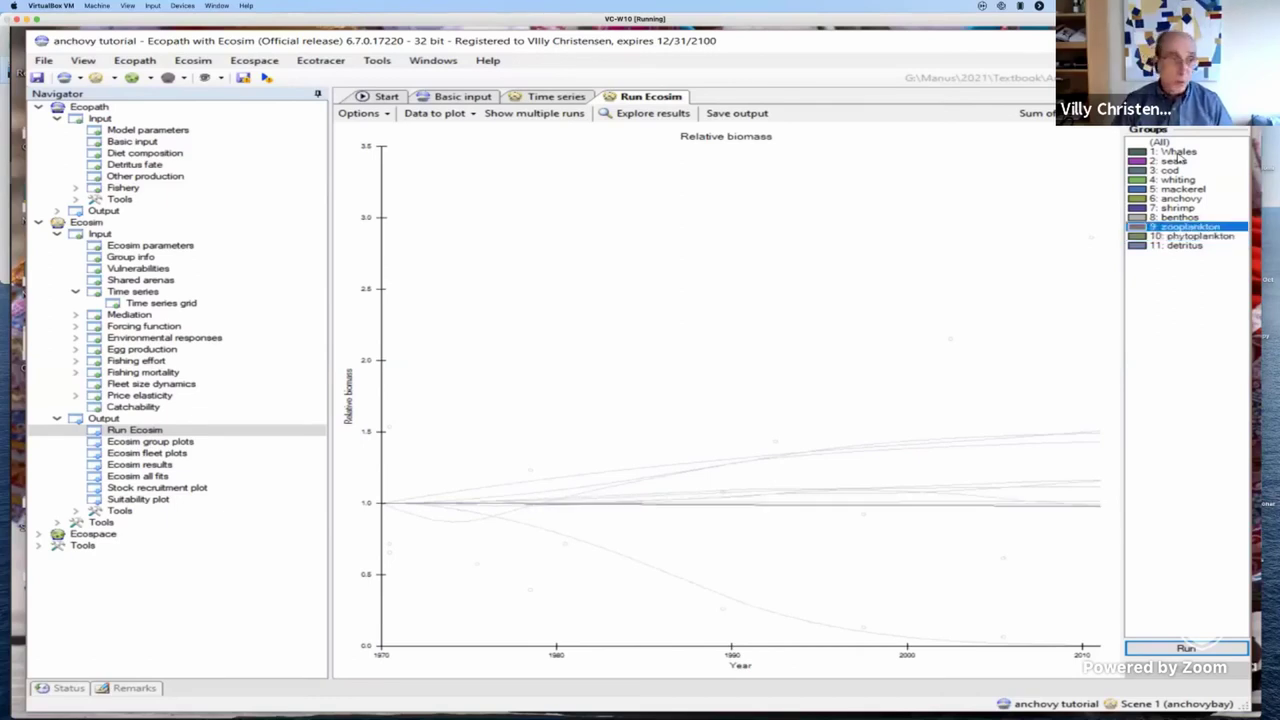
key(Up)
key(Up)
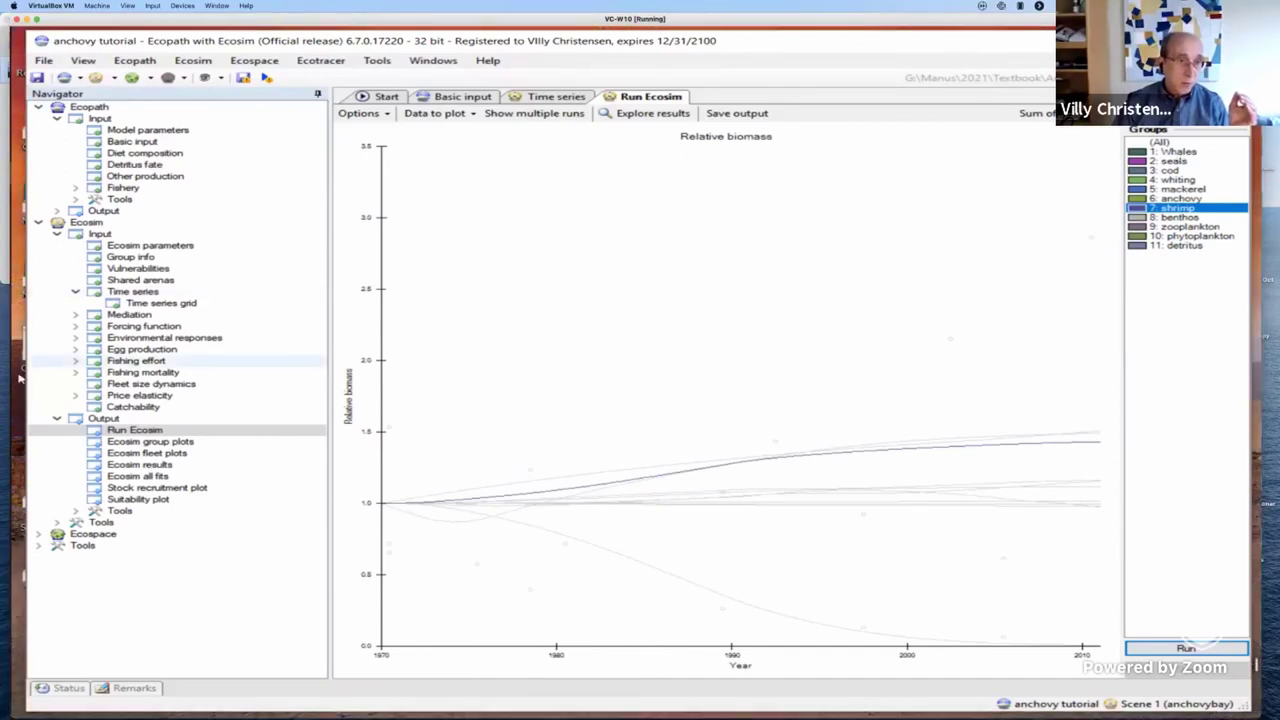
Open the Ecosim group plots for whales and hide the Landings, Discard survival, Discard mortality and Total discards plots.
click(127, 444)
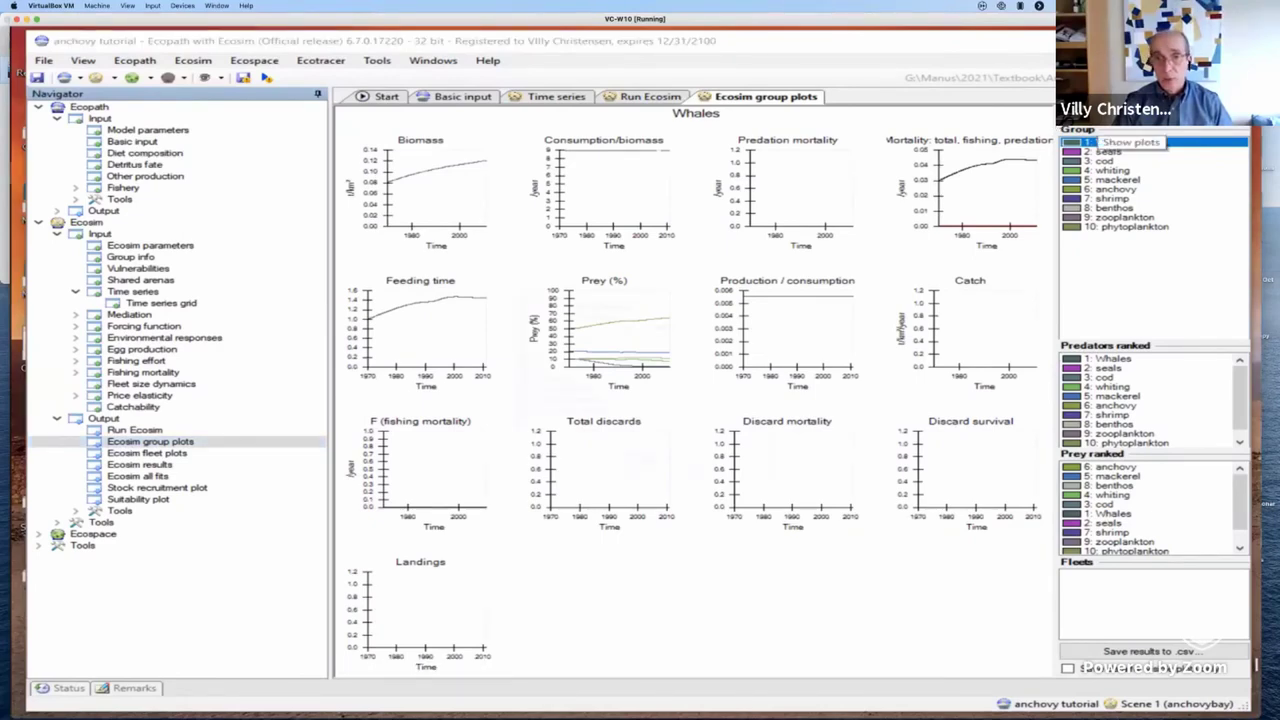
click(1088, 142)
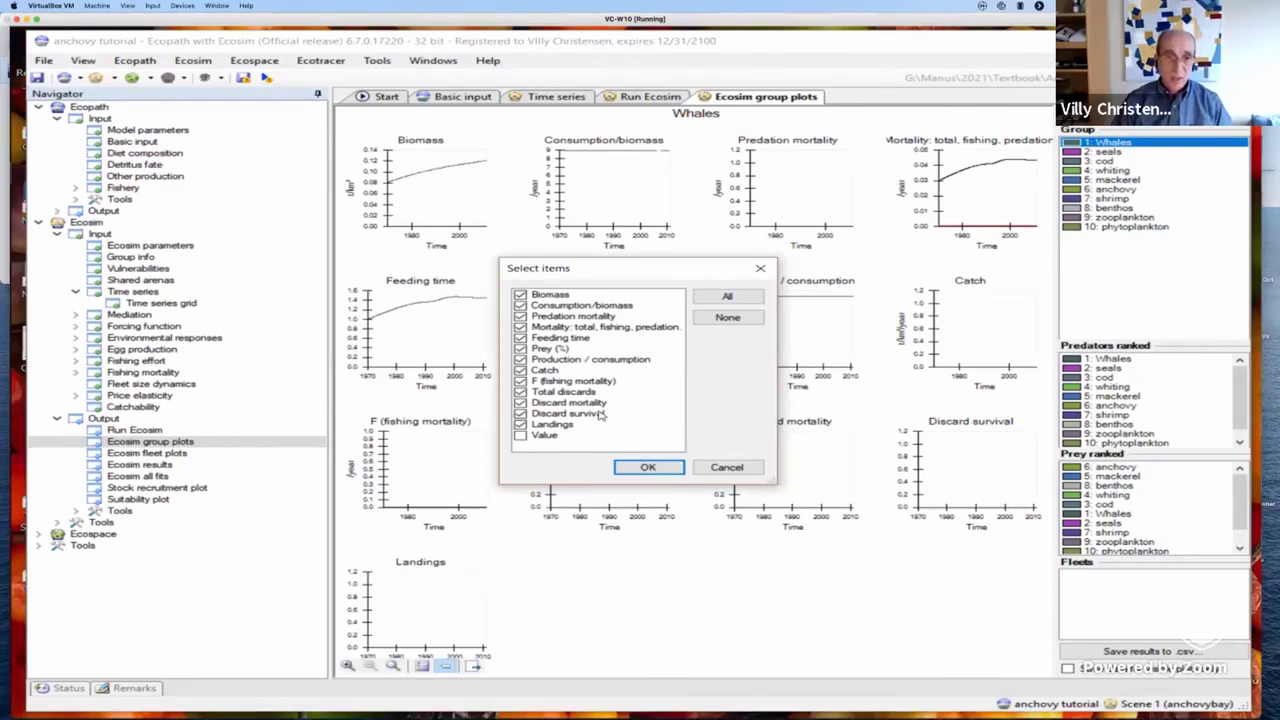
click(520, 426)
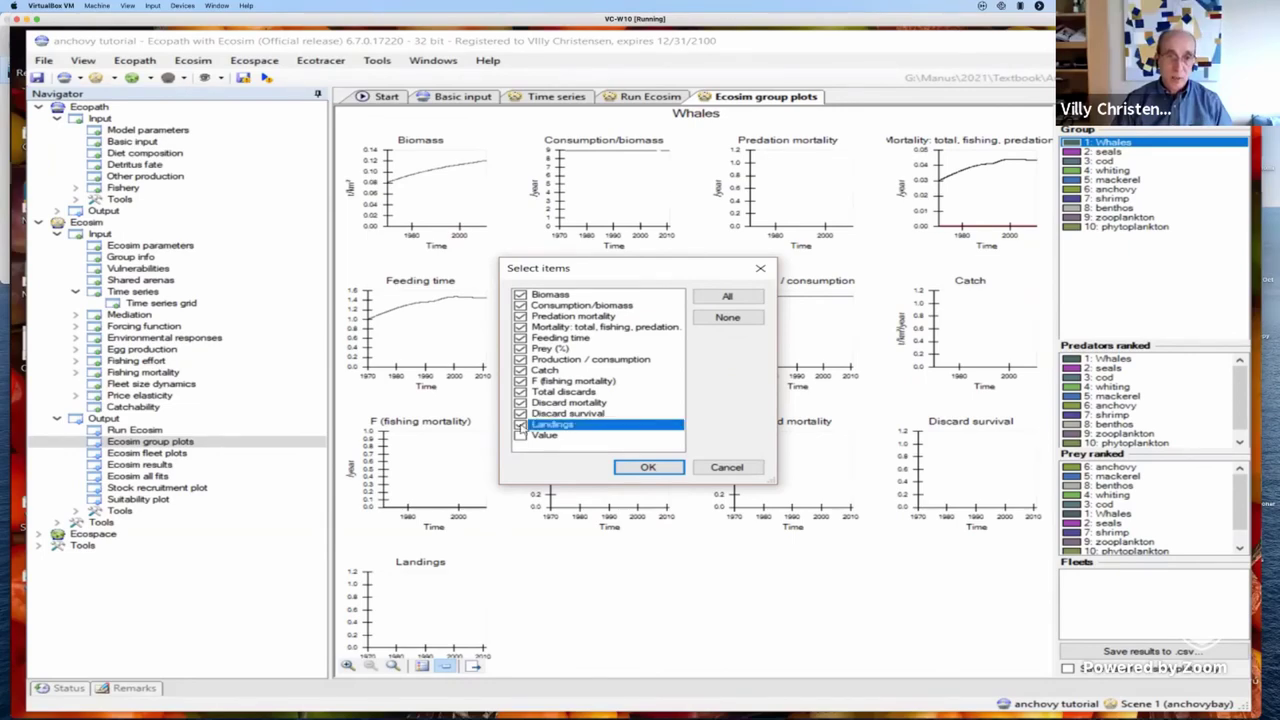
click(520, 425)
click(520, 414)
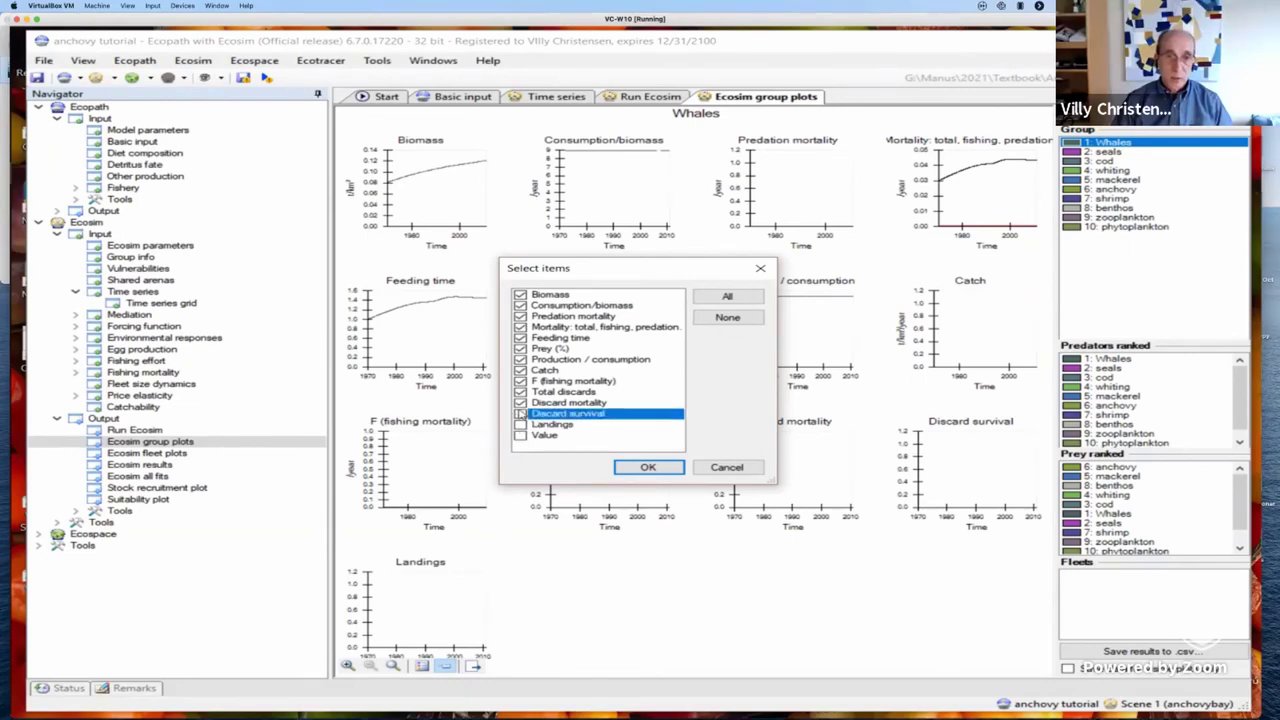
click(520, 403)
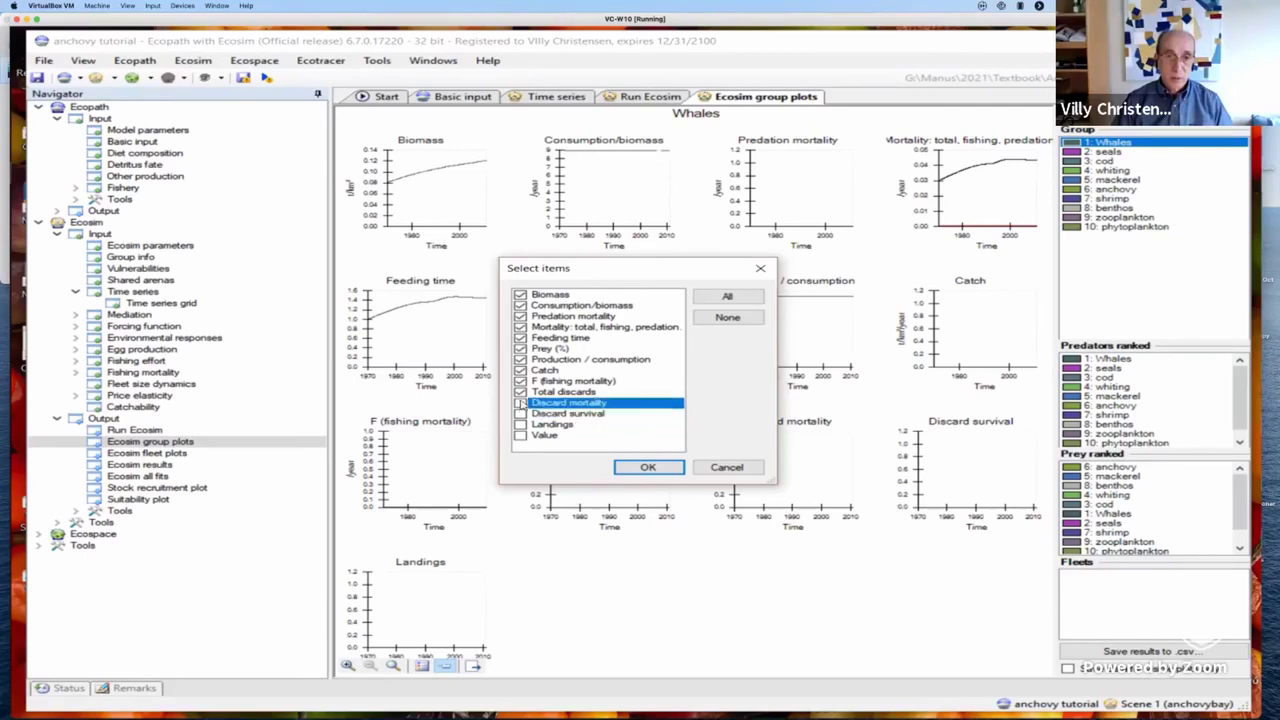
click(520, 392)
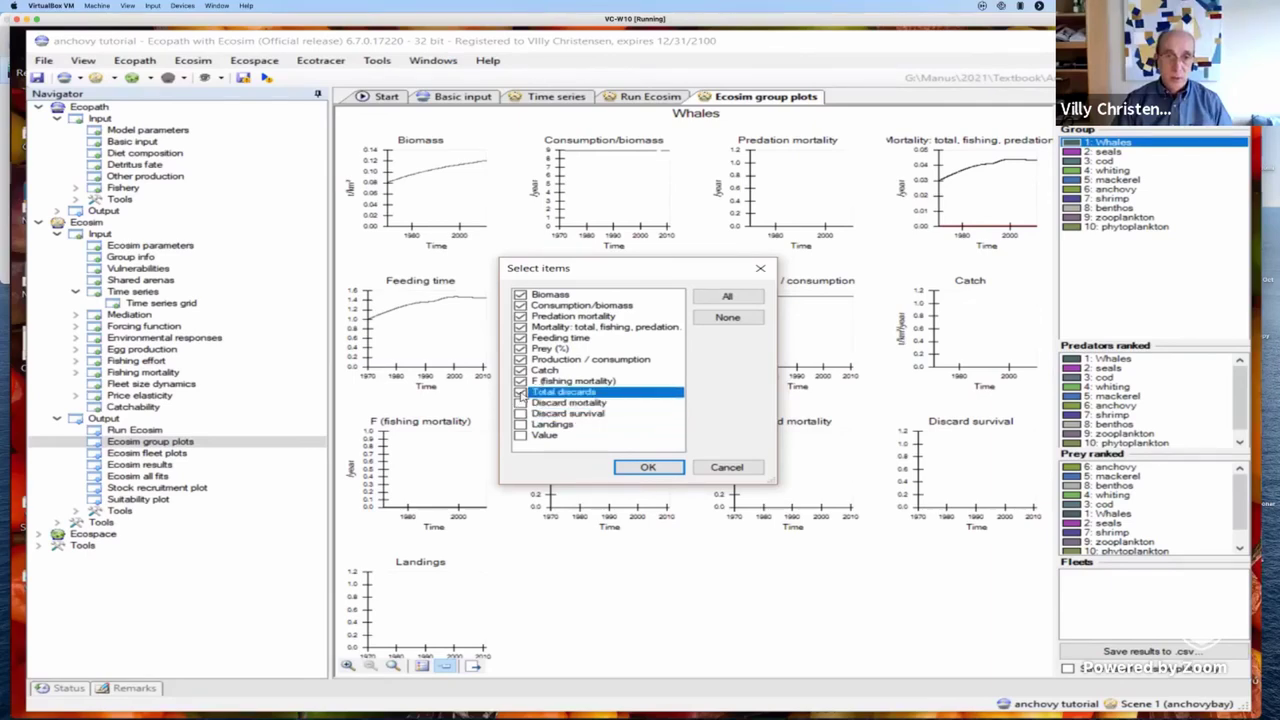
click(520, 392)
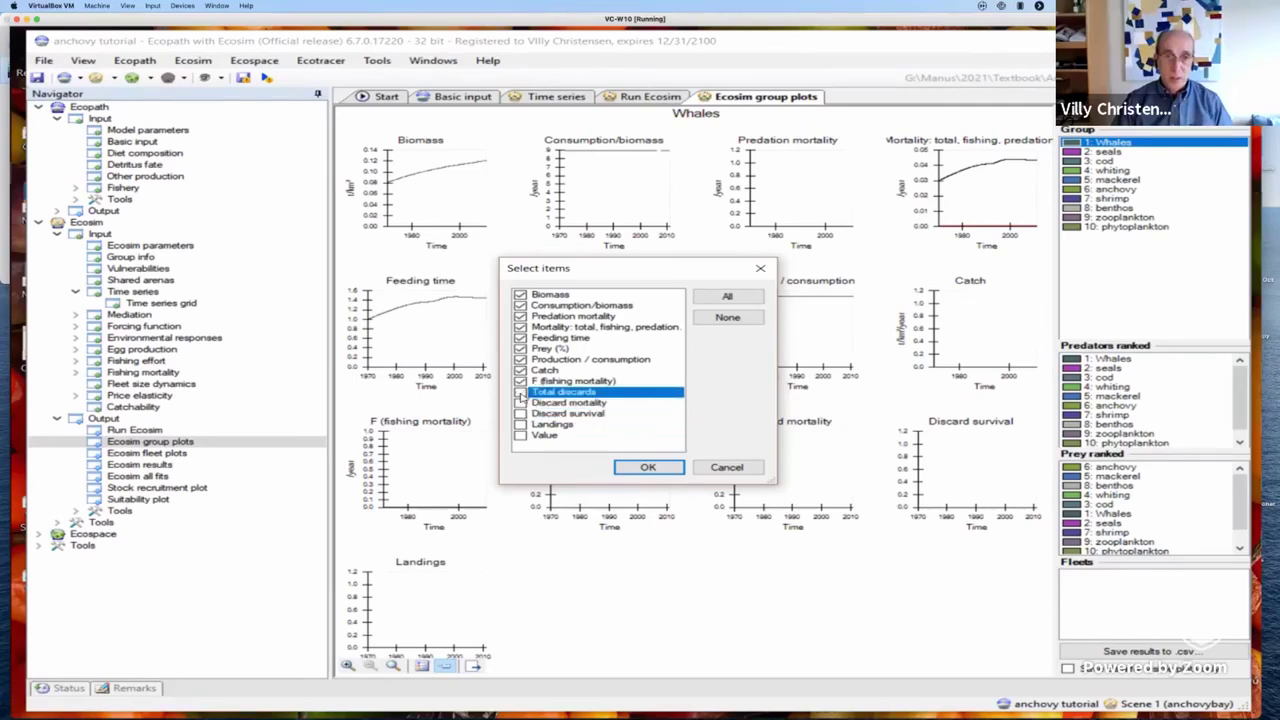
click(646, 468)
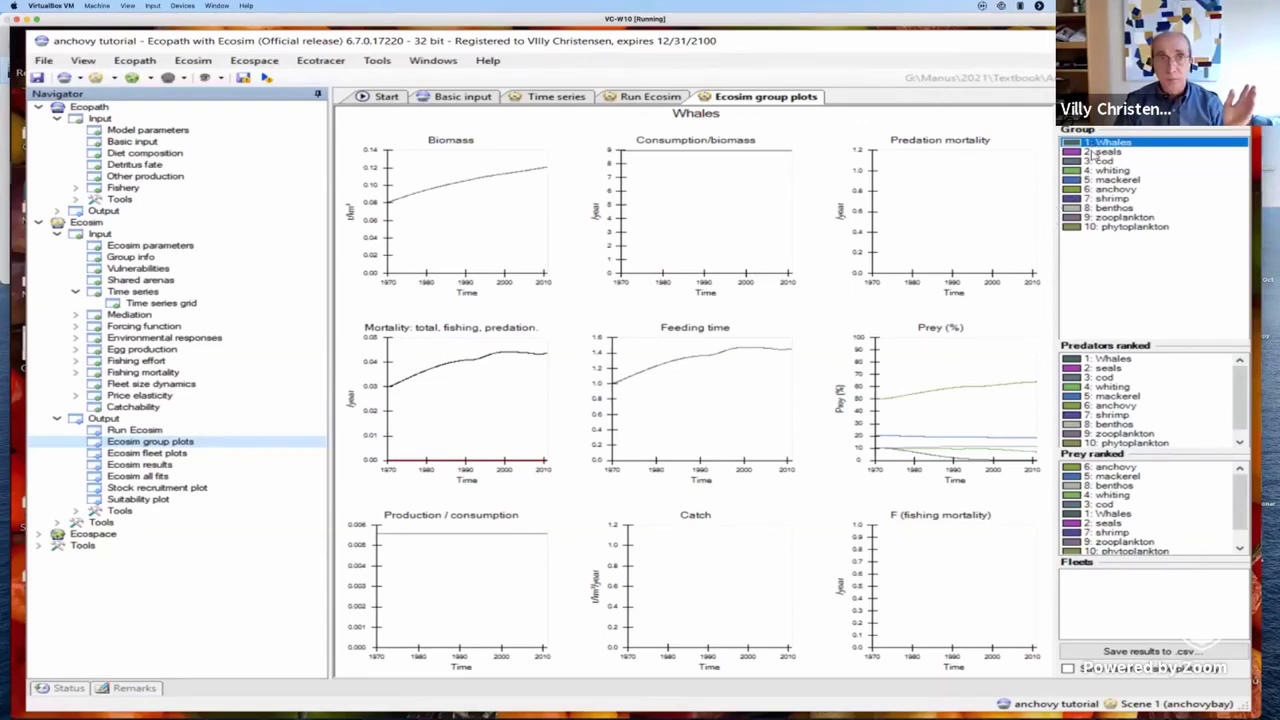
Examine the Ecosim group plots for seals, cod and whiting, comparing modelled biomass with the observed data and reviewing mortality and catch.
click(1096, 152)
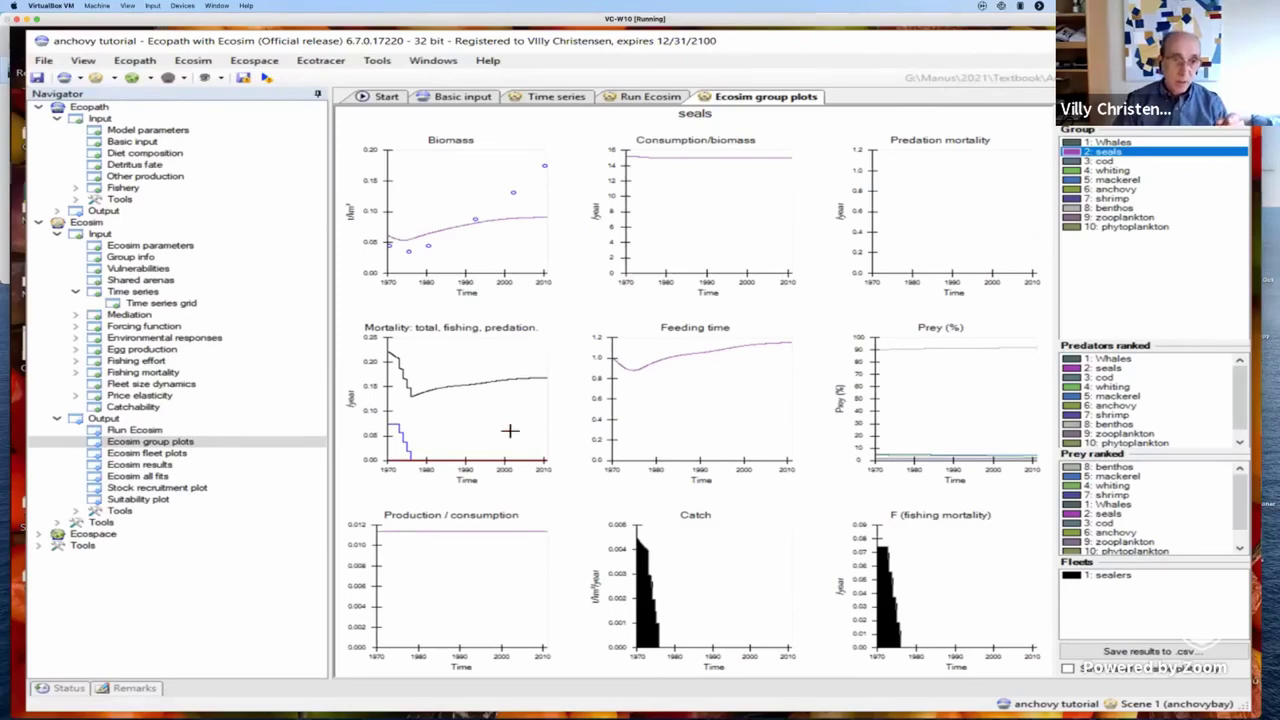
mouse_move(428, 458)
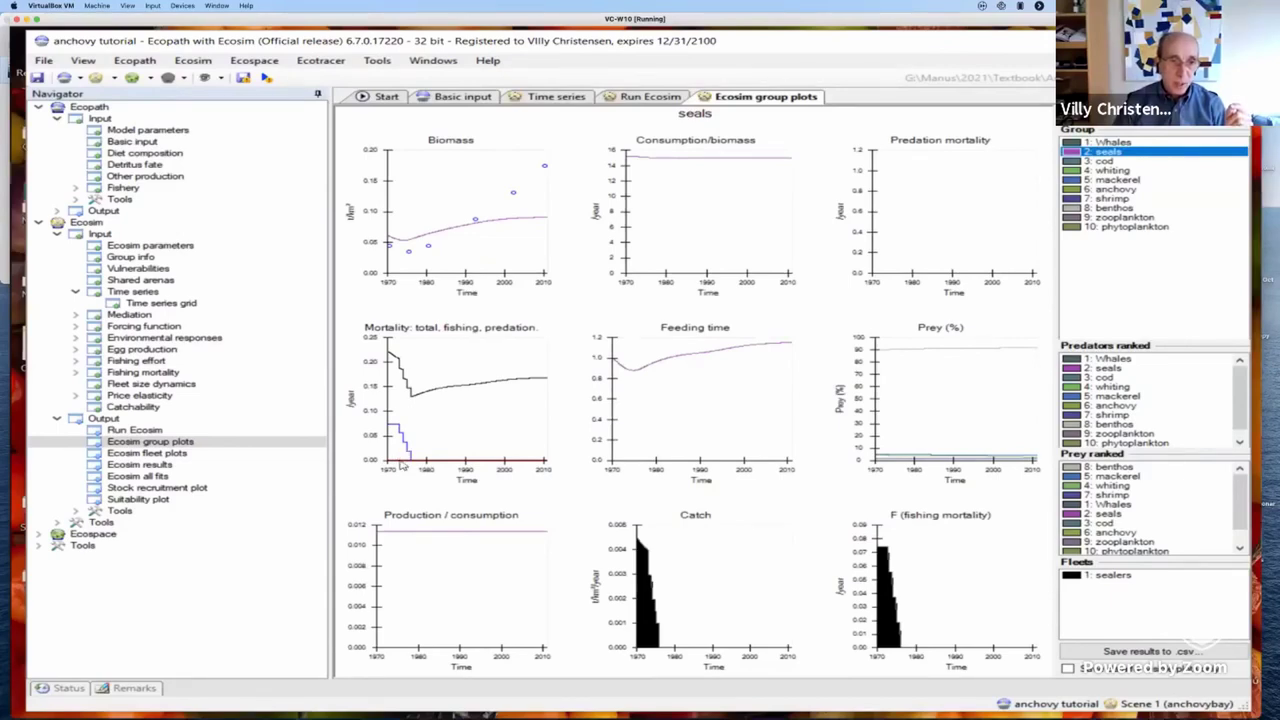
mouse_move(407, 442)
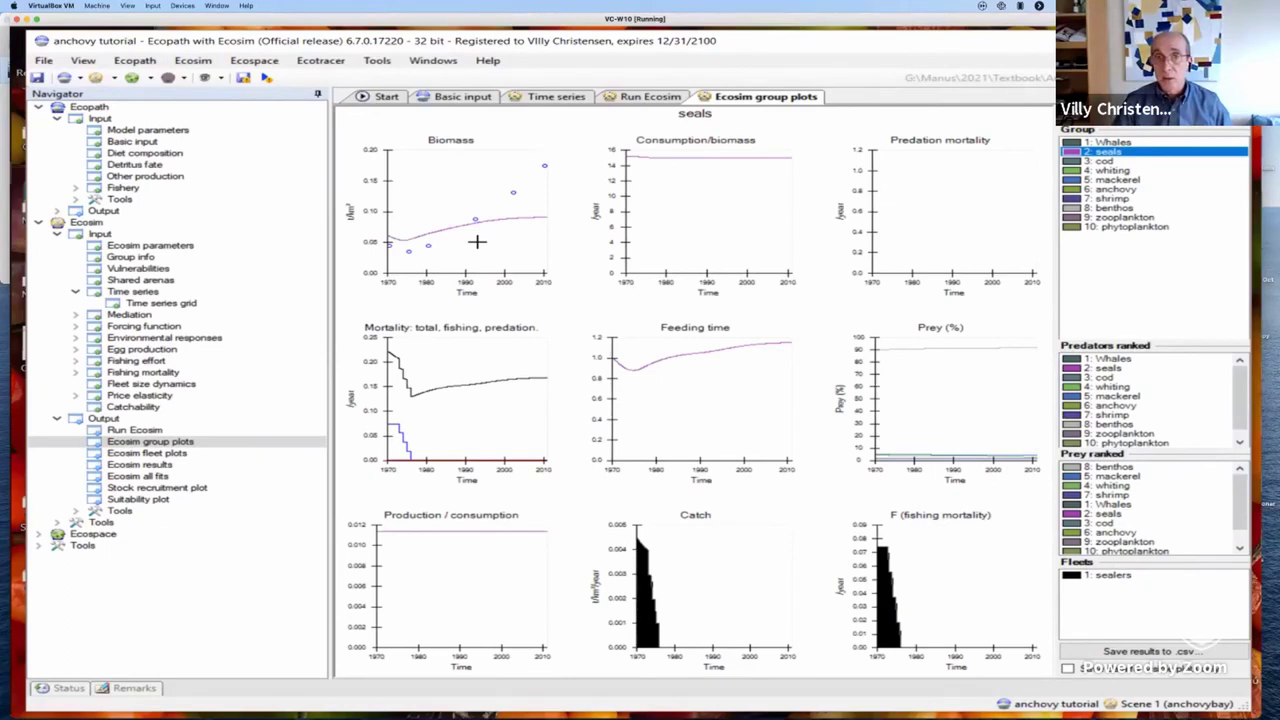
click(1106, 161)
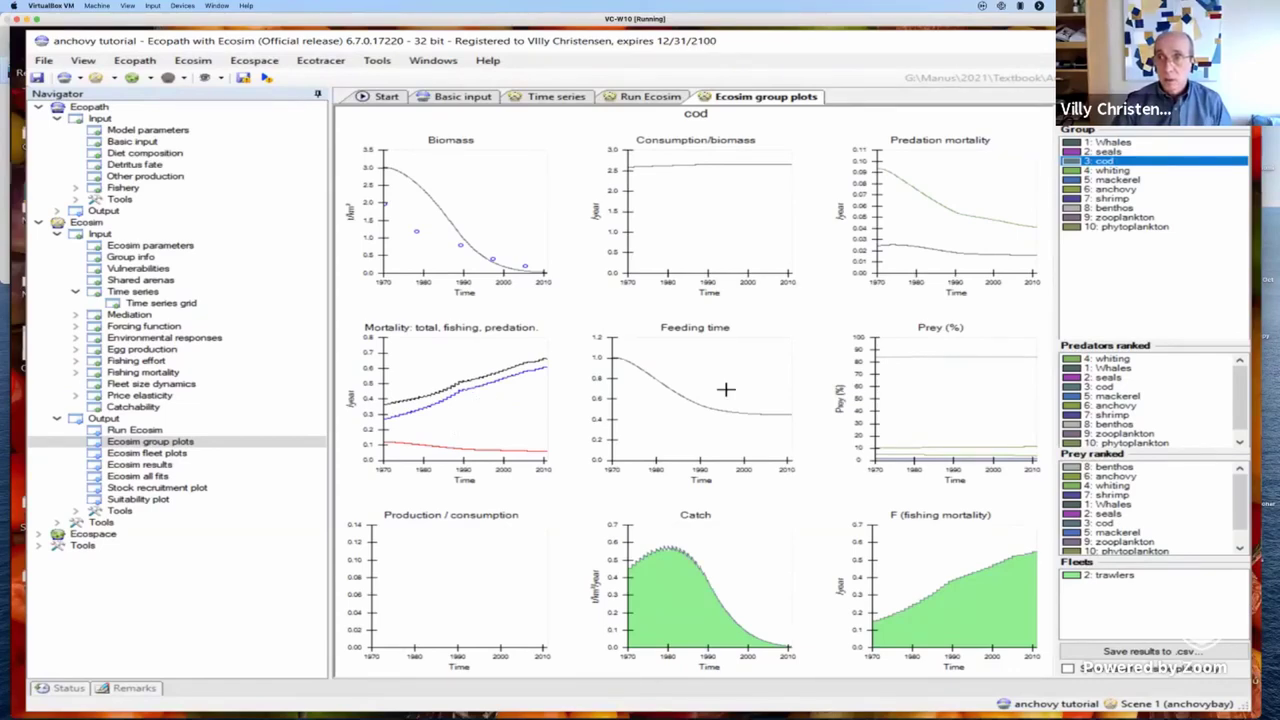
click(1100, 172)
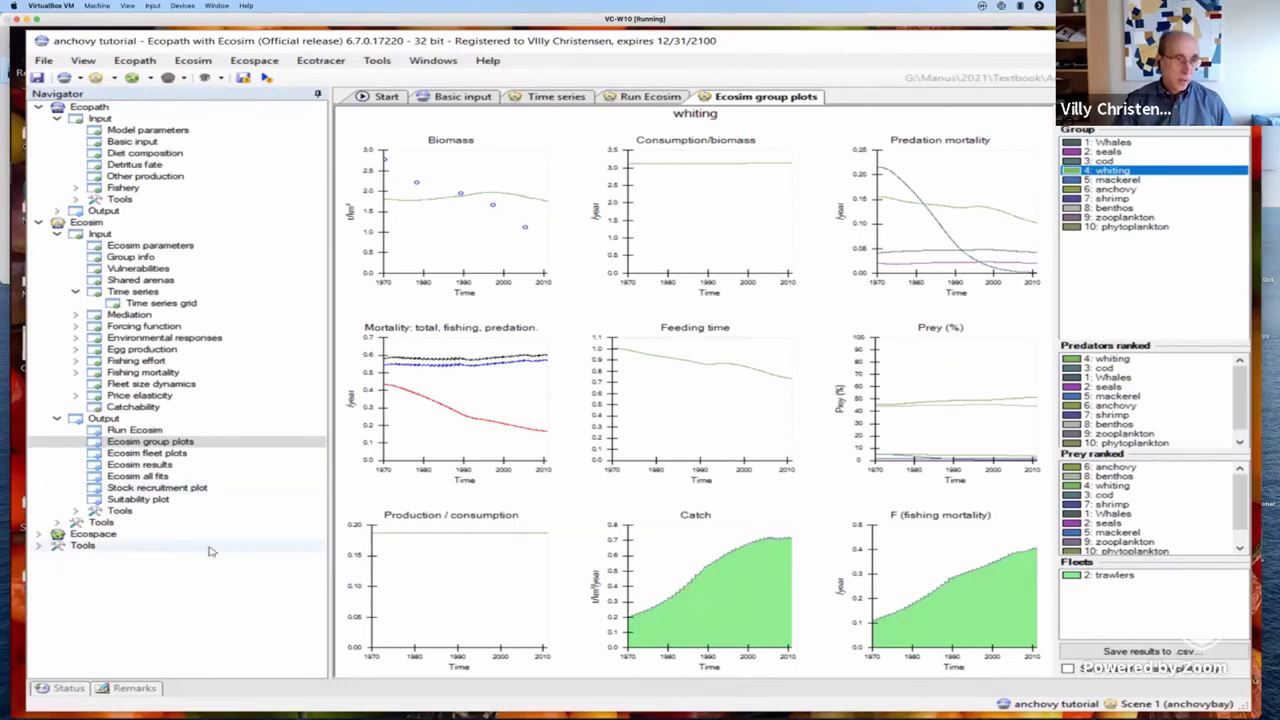
Open the Ecosim Fit to time series tool and assign vulnerability search blocks to the groups with time series.
double_click(119, 525)
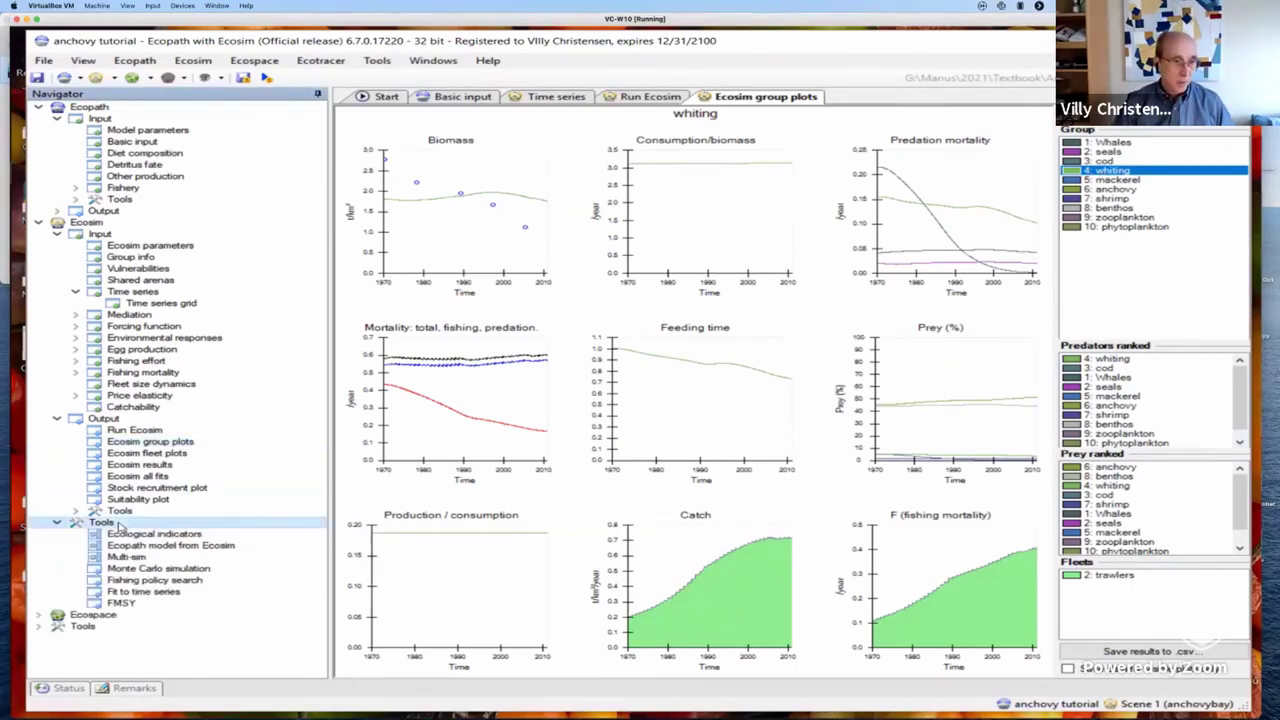
double_click(143, 591)
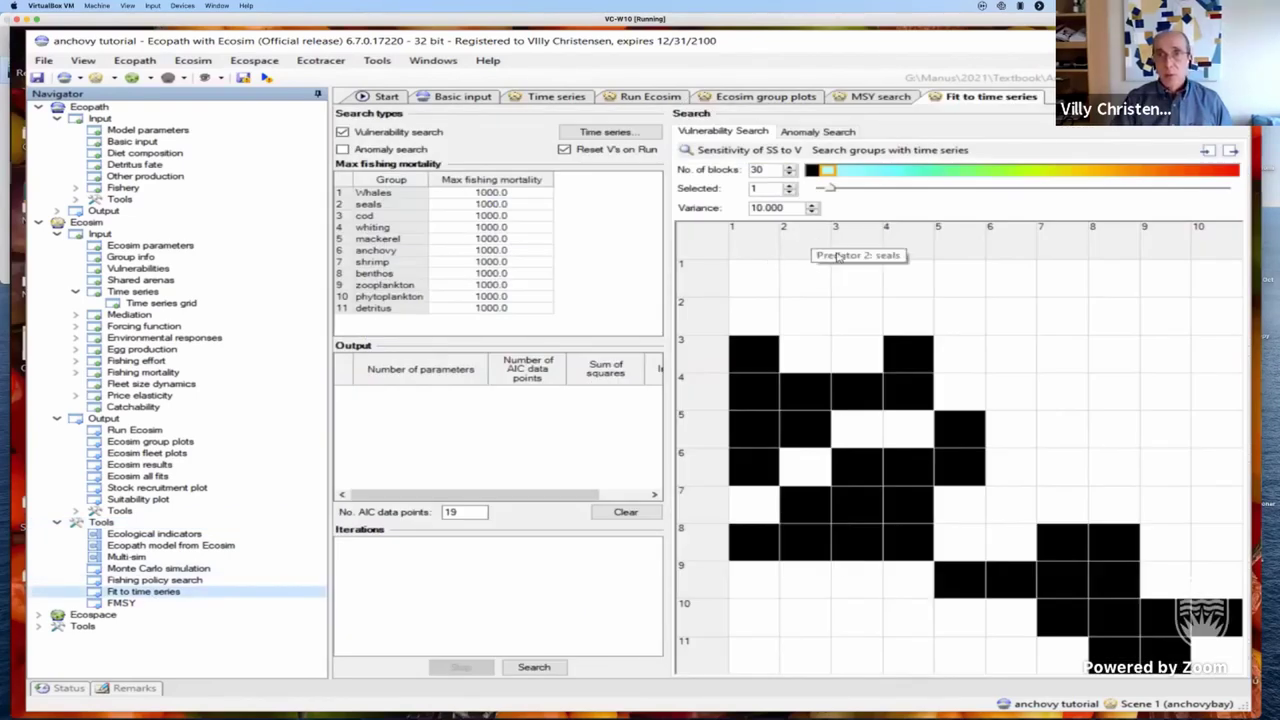
click(900, 152)
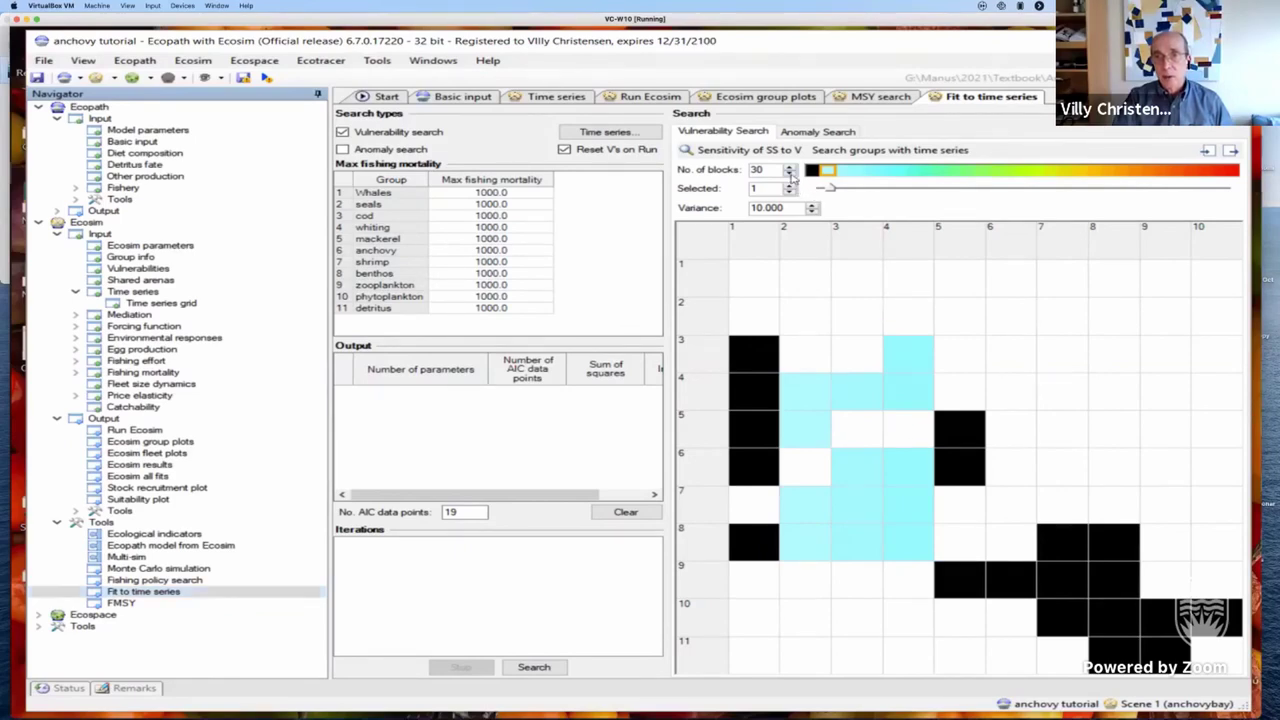
Reduce the number of blocks for the vulnerability search to 4.
click(790, 175)
click(790, 175)
click(790, 175)
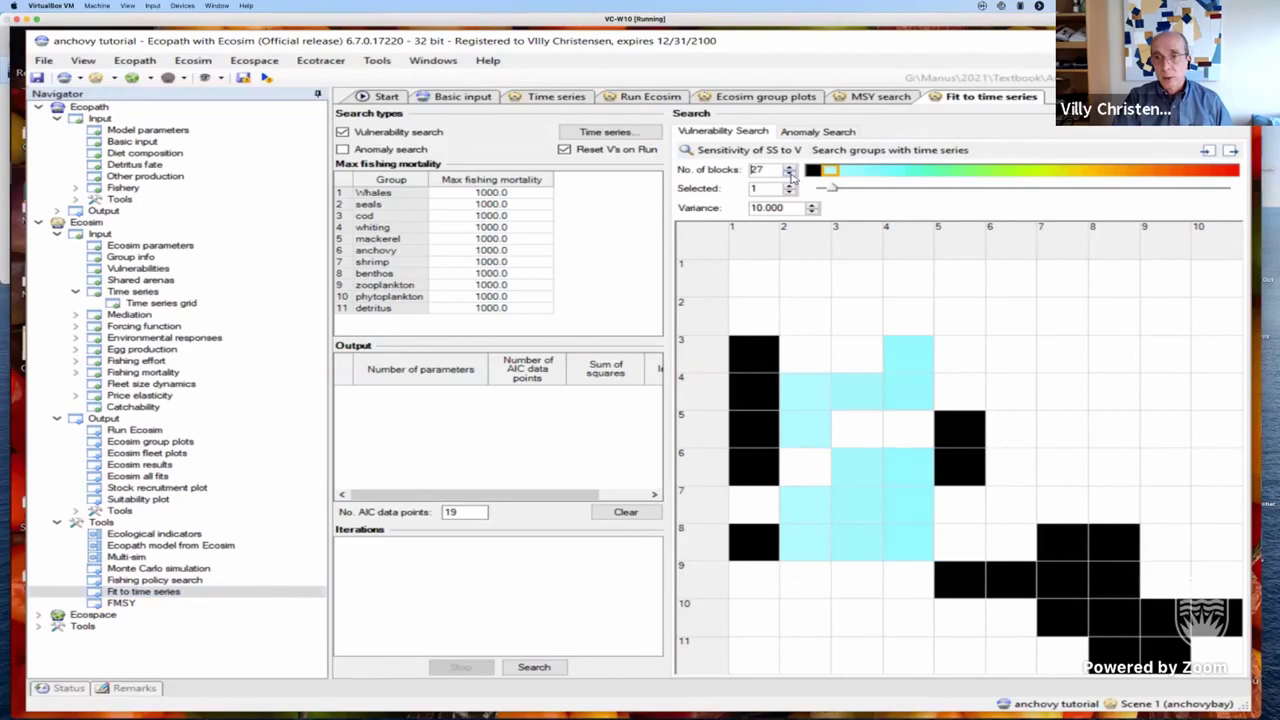
click(790, 175)
click(790, 175)
click(790, 175)
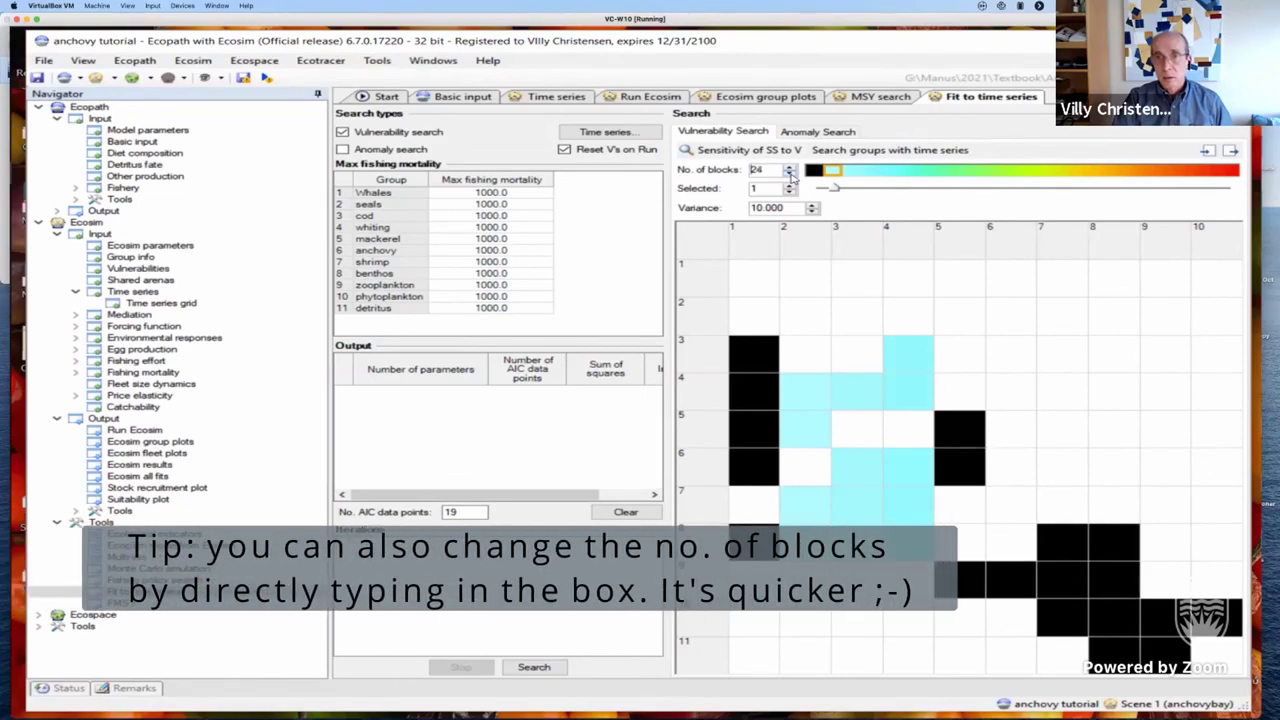
click(790, 175)
click(790, 175)
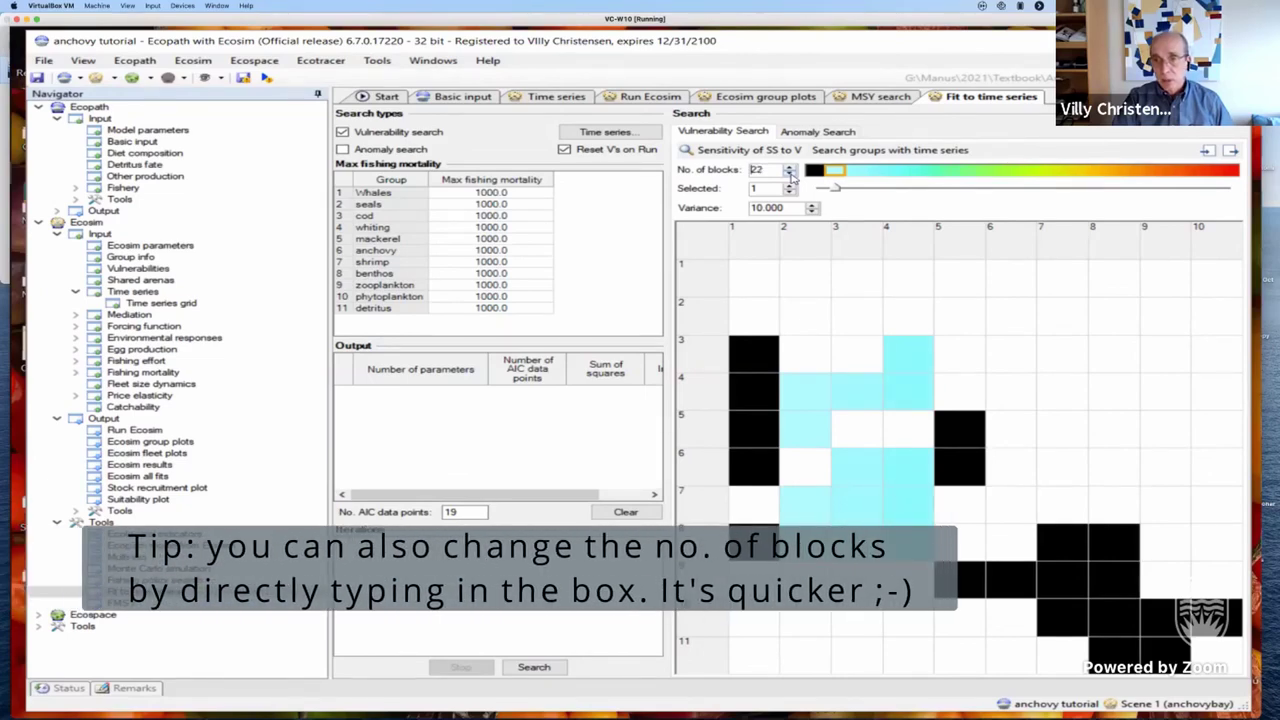
click(790, 175)
click(790, 175)
click(790, 175)
click(790, 175)
click(790, 175)
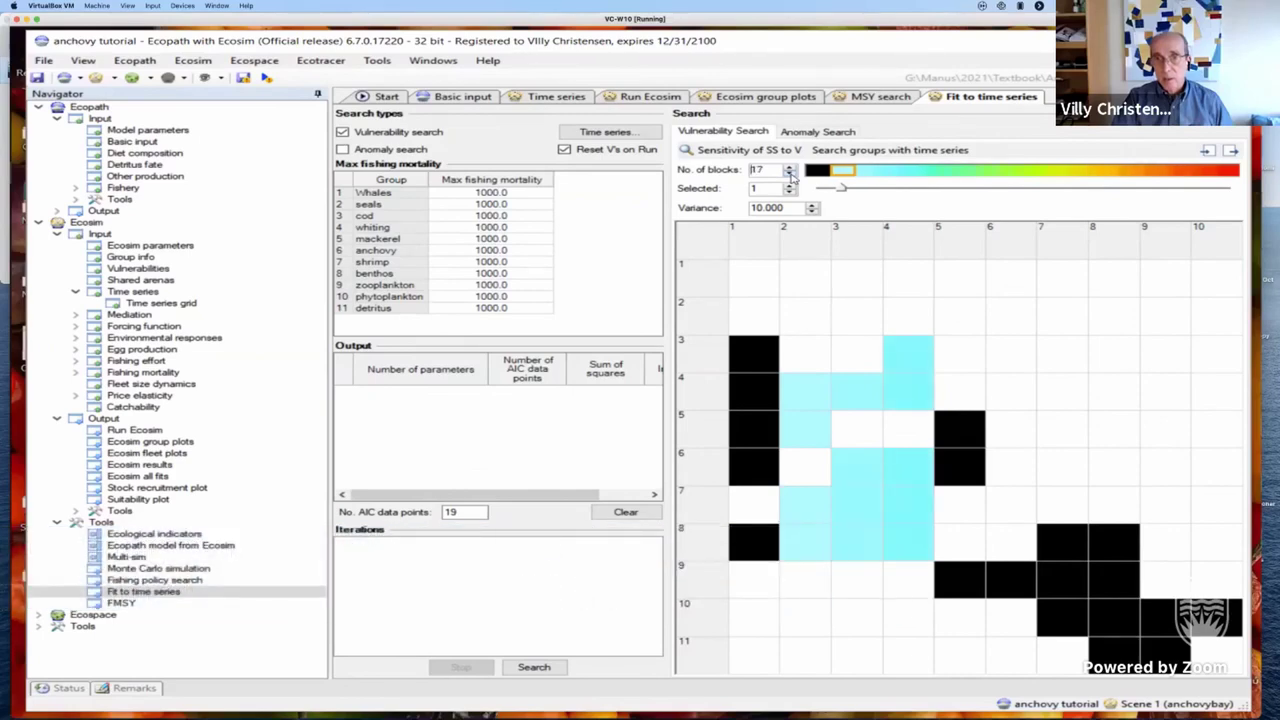
click(790, 175)
click(790, 175)
click(790, 175)
click(790, 175)
click(790, 175)
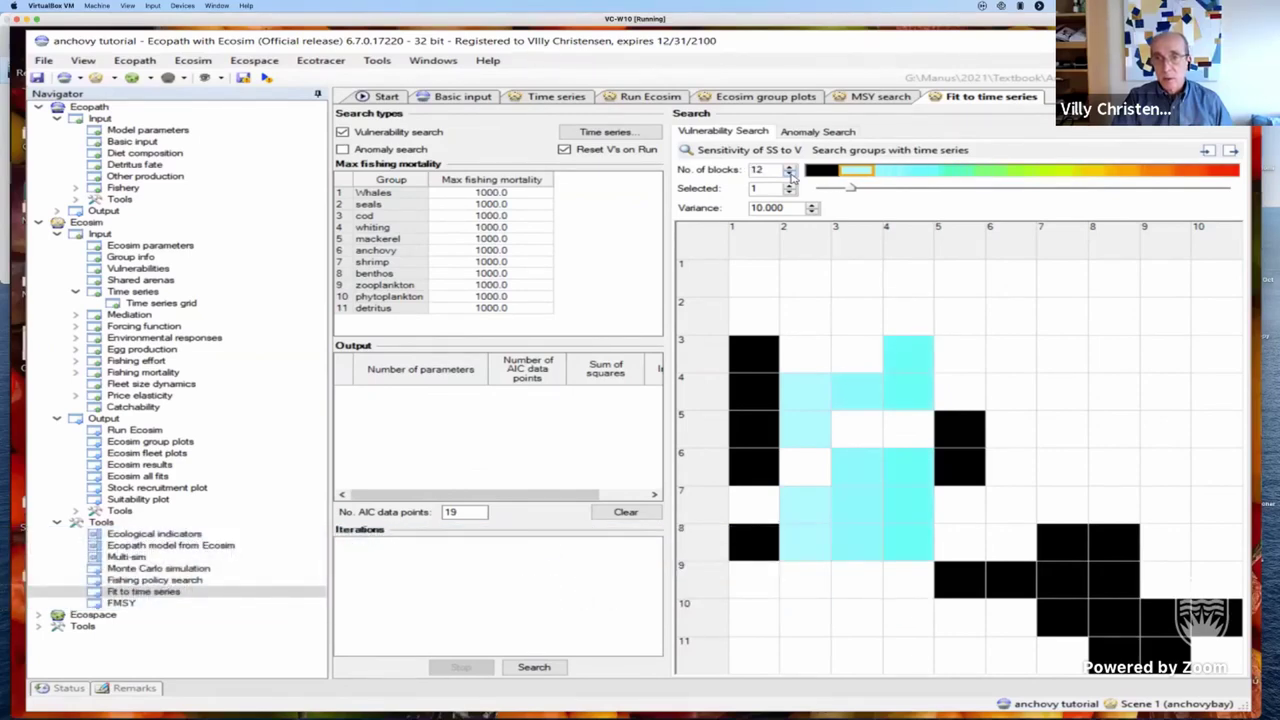
click(790, 175)
click(790, 175)
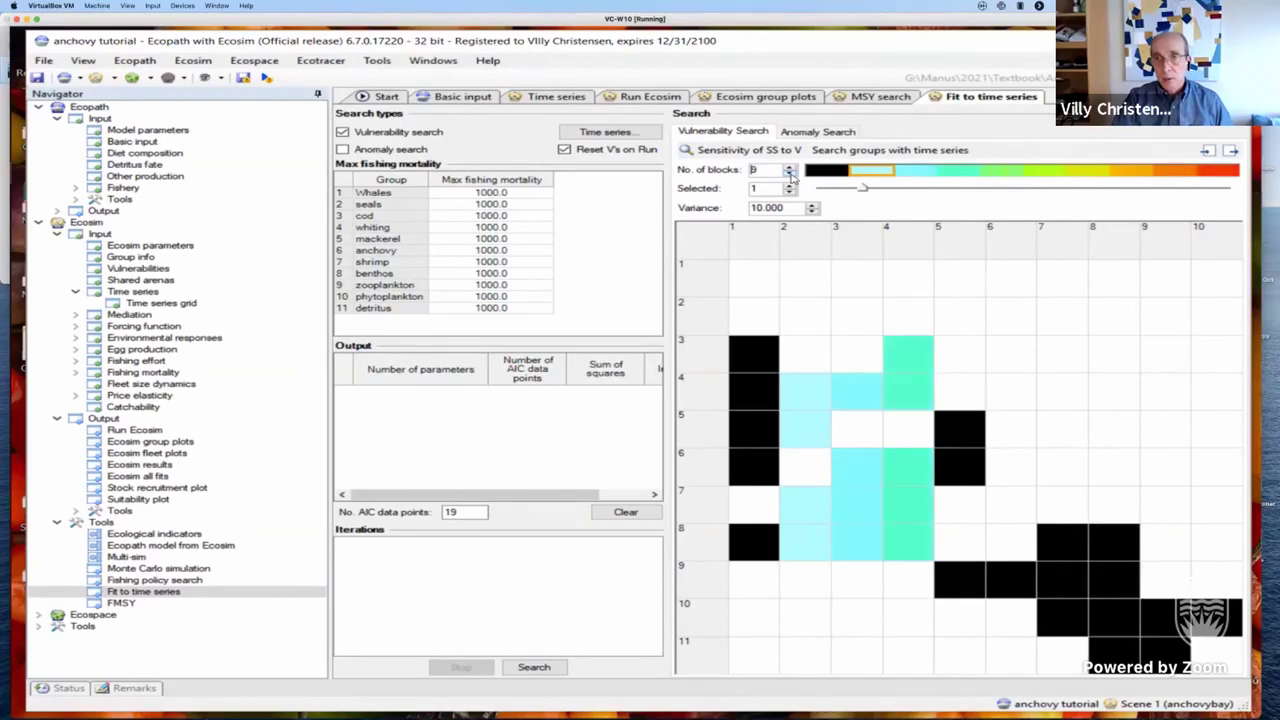
click(790, 175)
click(790, 175)
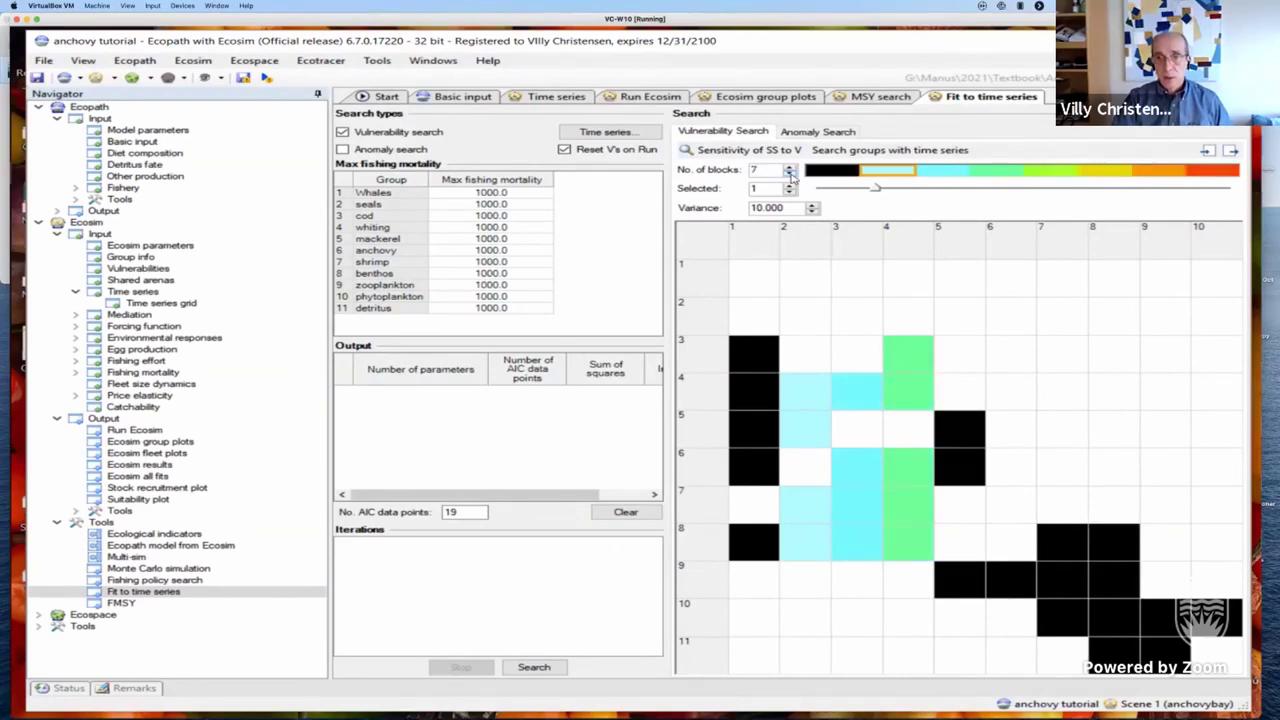
click(790, 175)
click(790, 175)
click(790, 175)
click(790, 175)
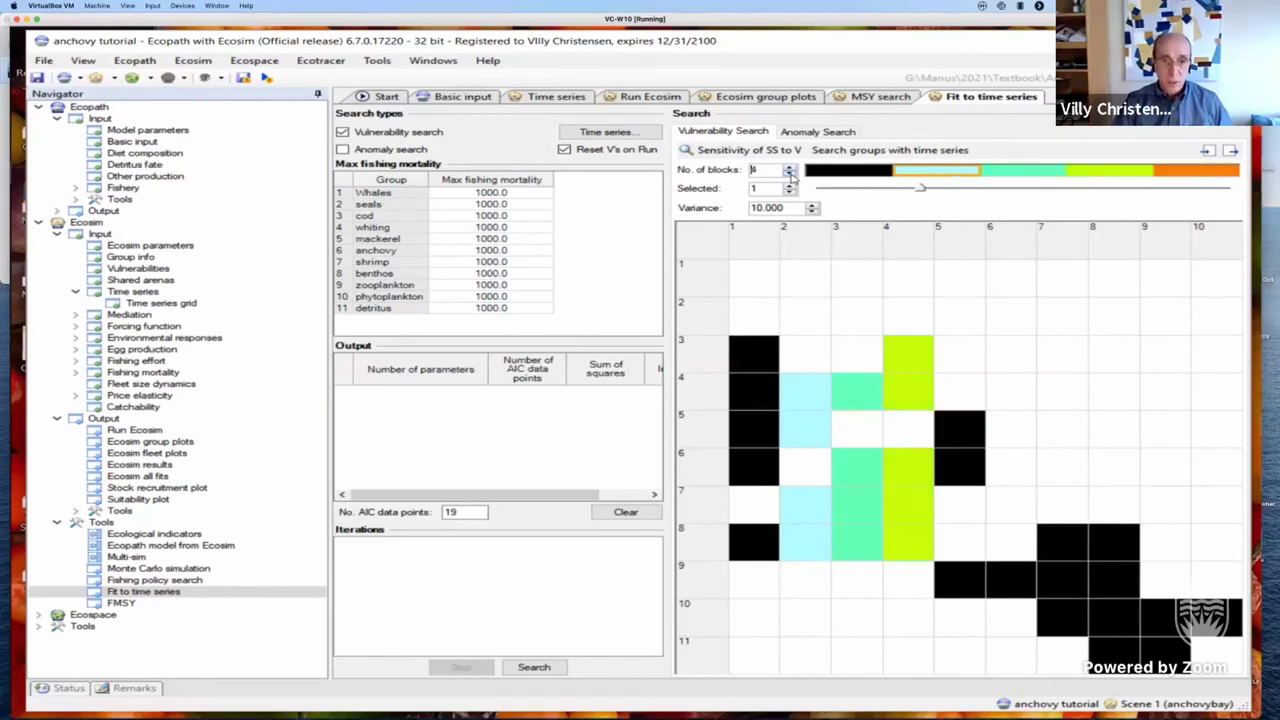